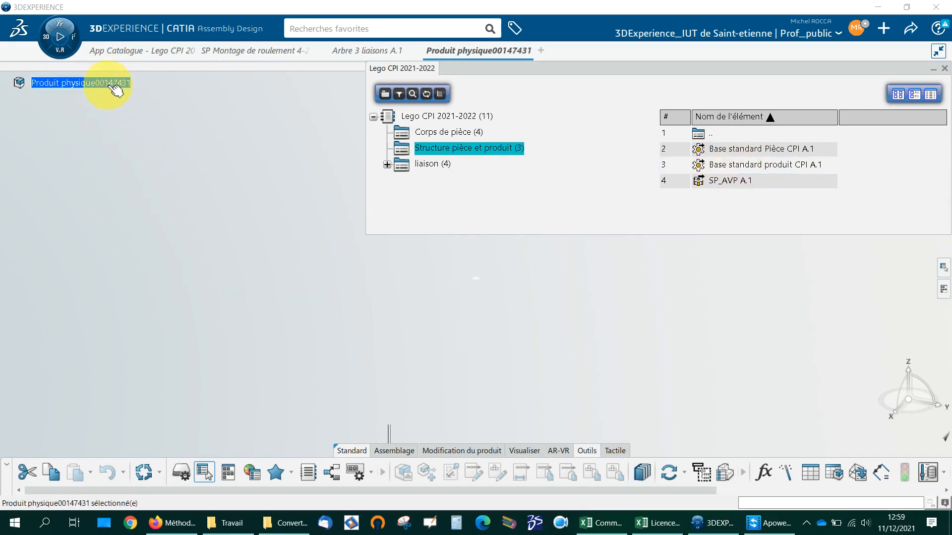
# Step: Duplicate and insert the catalogue element Base standard produit CPI A.1 into the physical product, using c_ as duplication string, and accept its position
pyautogui.click(740, 168)
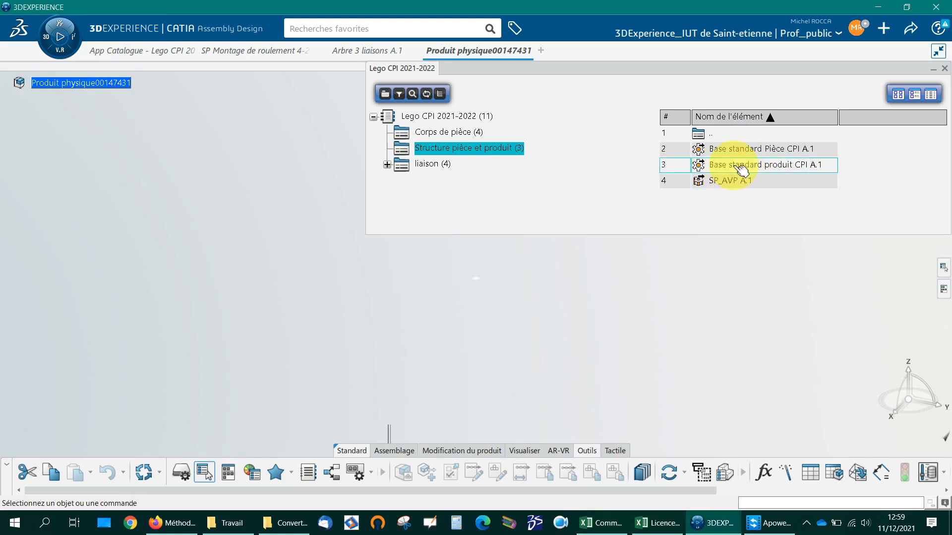
pyautogui.rightClick(737, 167)
pyautogui.moveTo(782, 183)
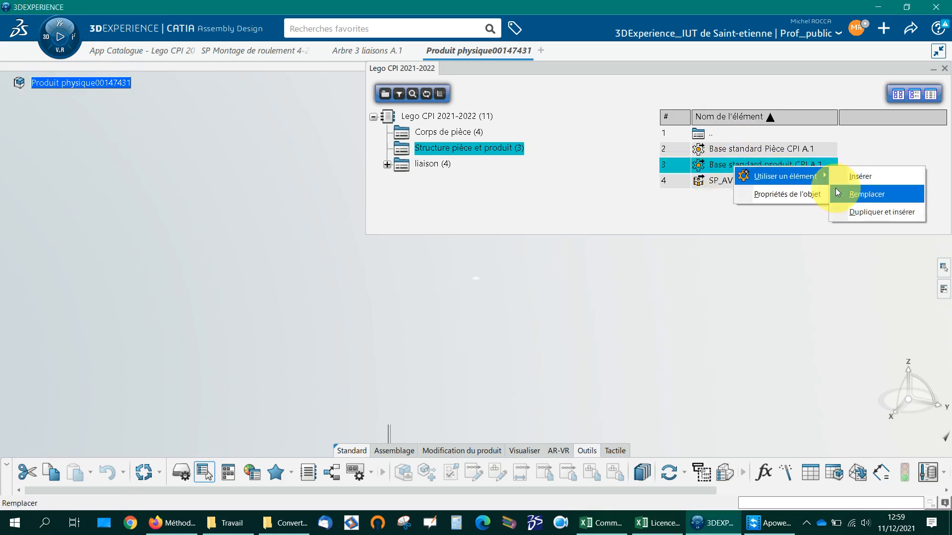
pyautogui.click(863, 215)
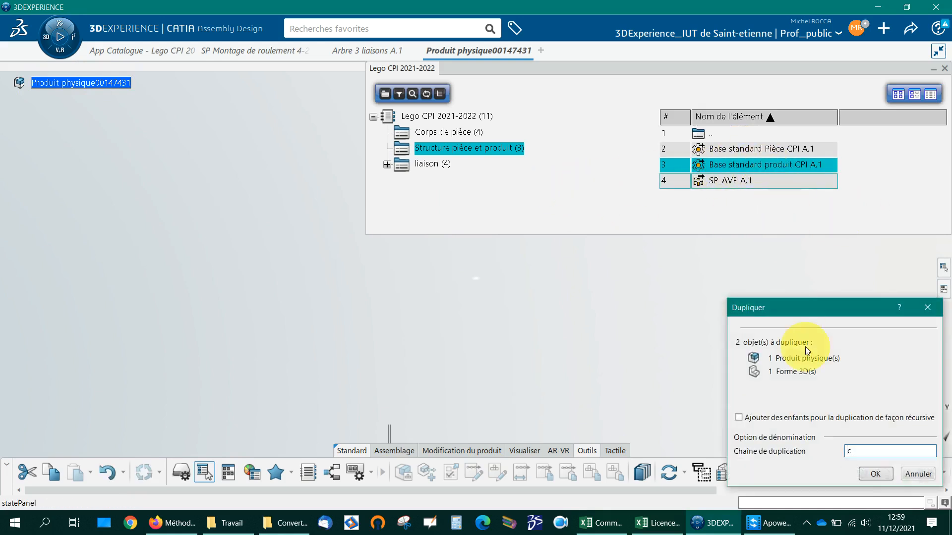
pyautogui.click(875, 475)
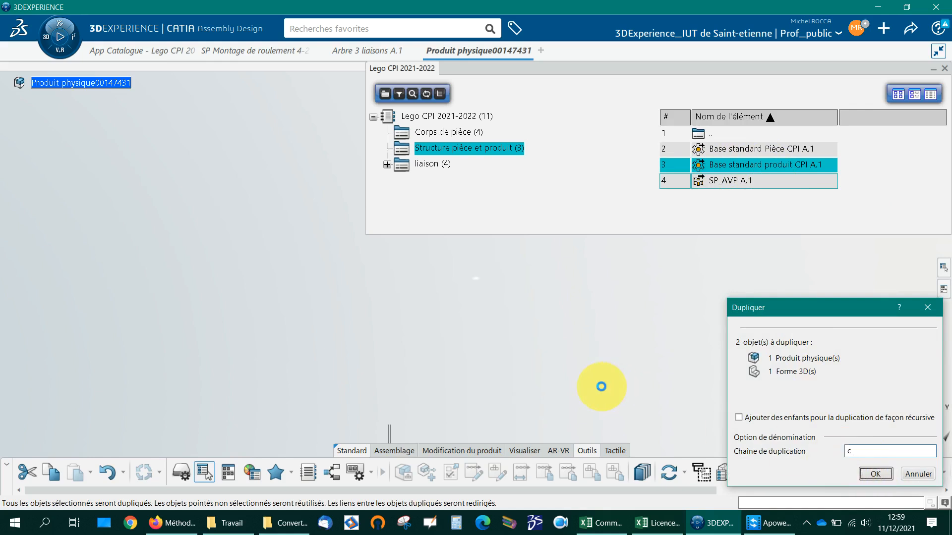
pyautogui.click(89, 83)
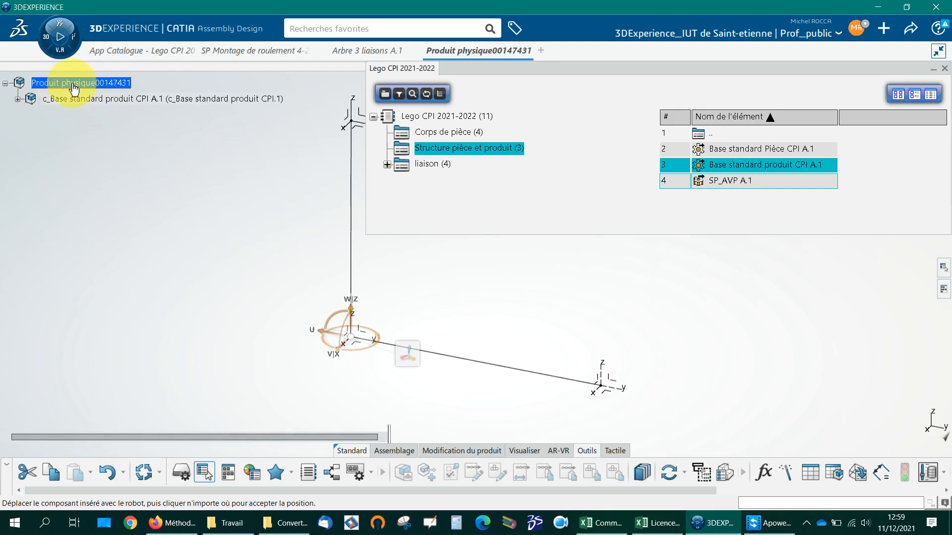
pyautogui.rightClick(73, 97)
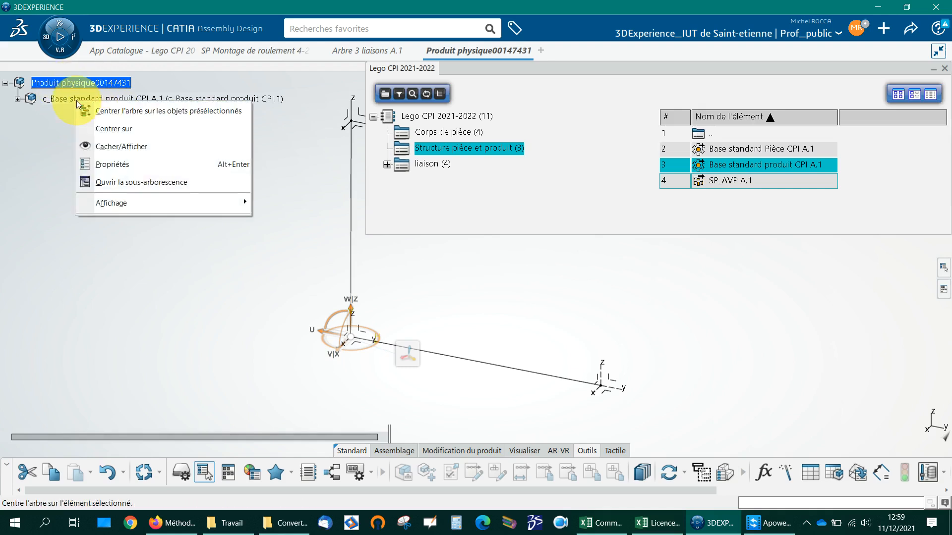
pyautogui.click(75, 104)
# Step: Open the inserted c_Base standard produit CPI A.1 separately in a new app
pyautogui.rightClick(74, 101)
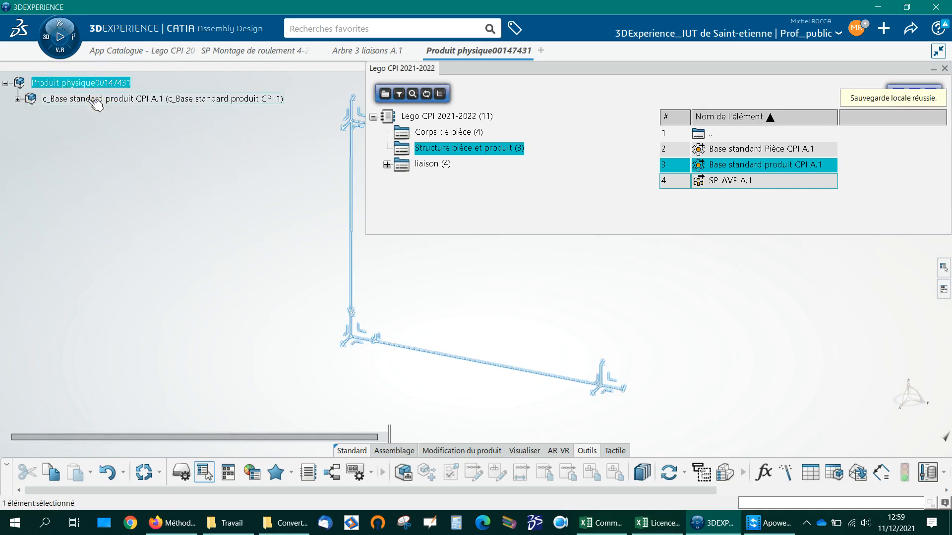
pyautogui.moveTo(253, 268)
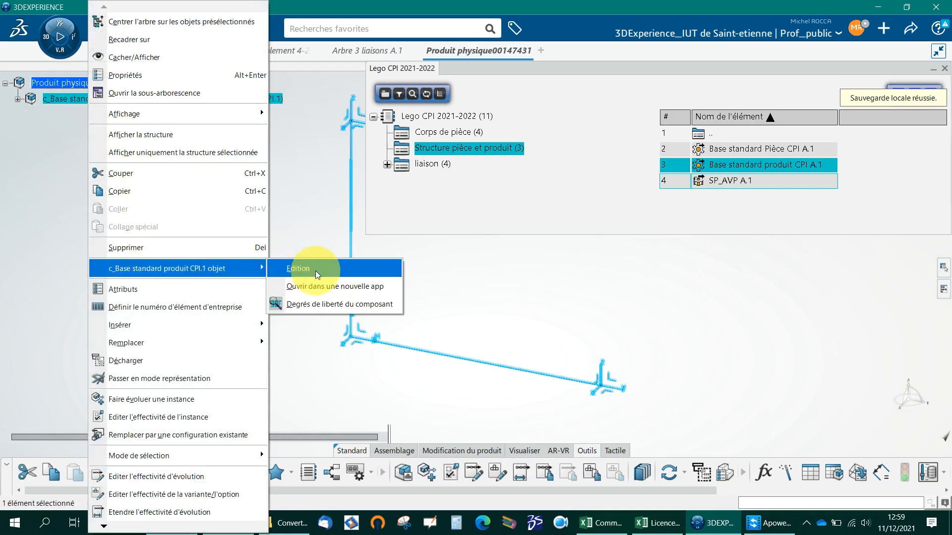
pyautogui.click(314, 286)
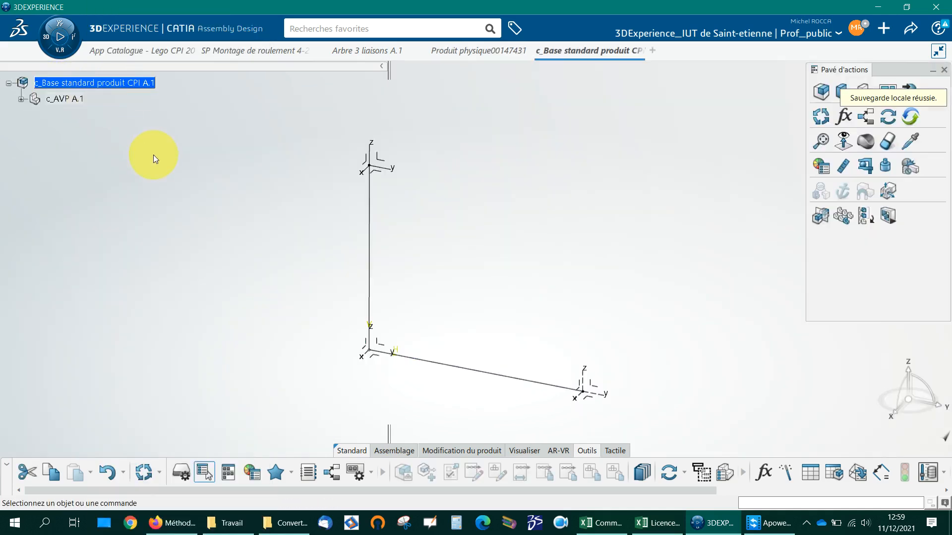
# Step: Delete the inserted base product from Produit physique00147431 and close that product without propagating its modifications
pyautogui.click(486, 52)
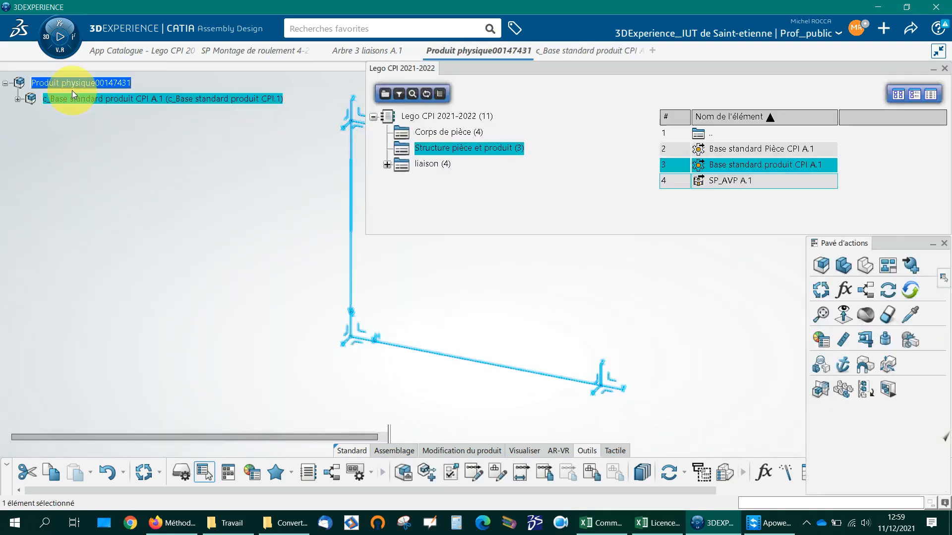
pyautogui.click(78, 99)
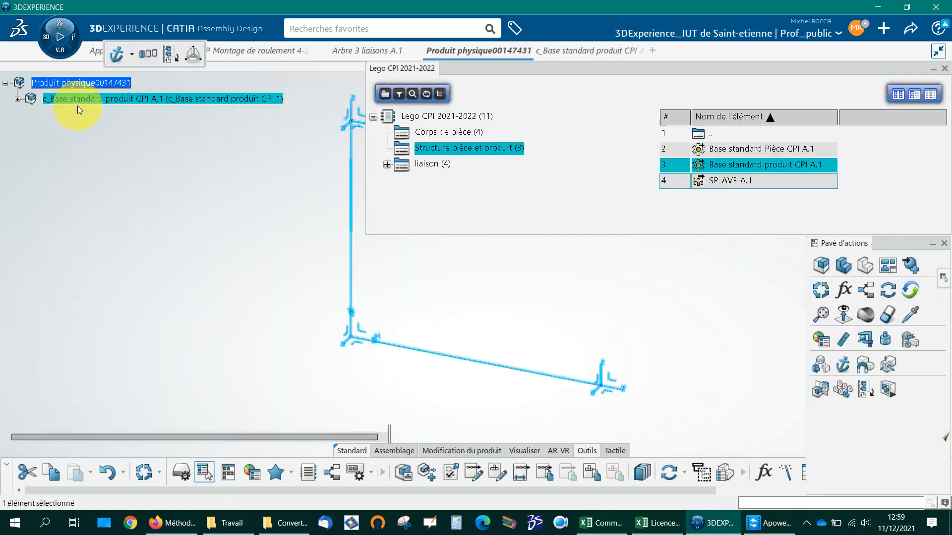
pyautogui.click(81, 100)
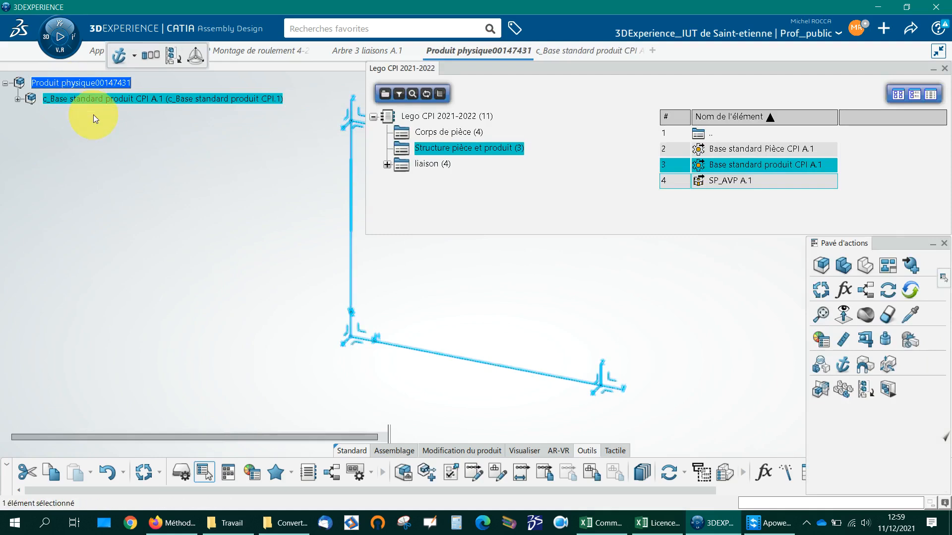
pyautogui.press('Delete')
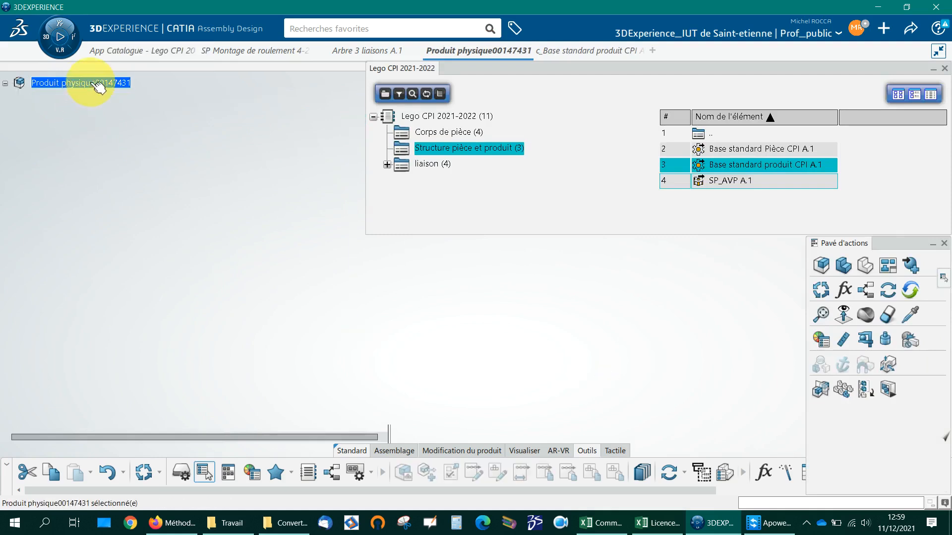
pyautogui.click(527, 50)
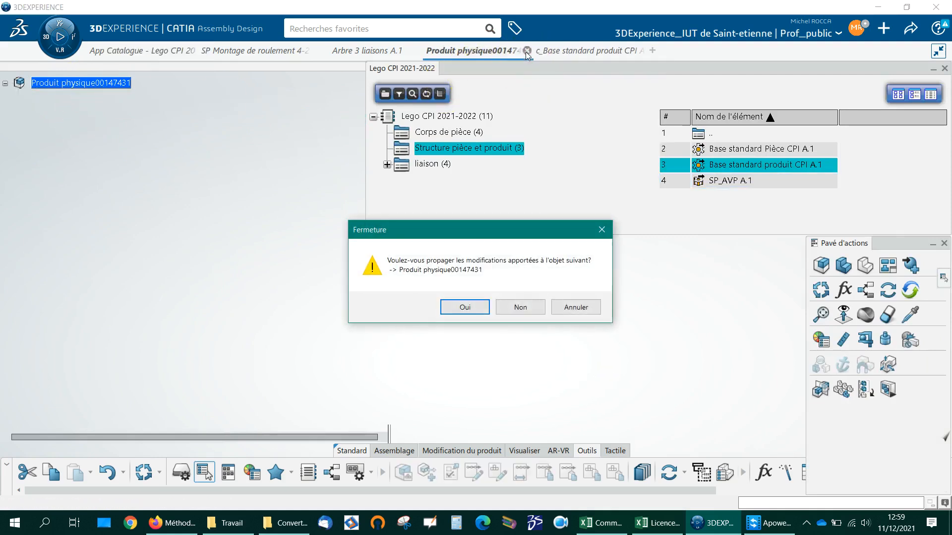
pyautogui.click(520, 309)
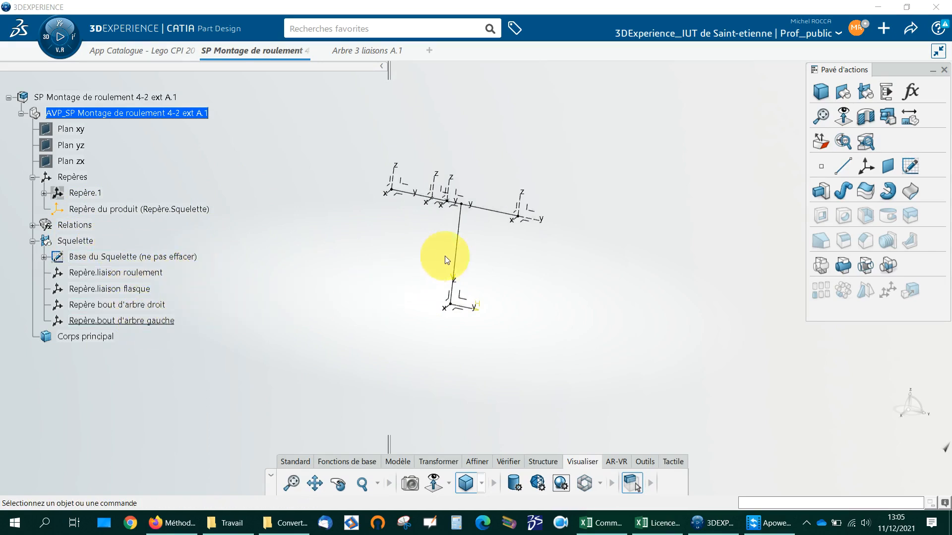
# Step: Open the skeleton sketch Base du Squelette to look at its dimensions, and exit the sketch
pyautogui.doubleClick(466, 255)
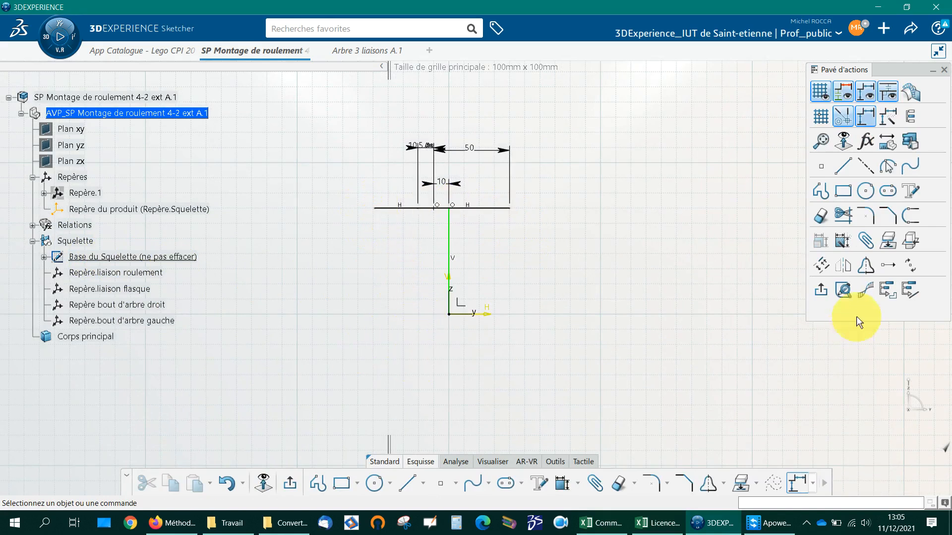
pyautogui.click(818, 292)
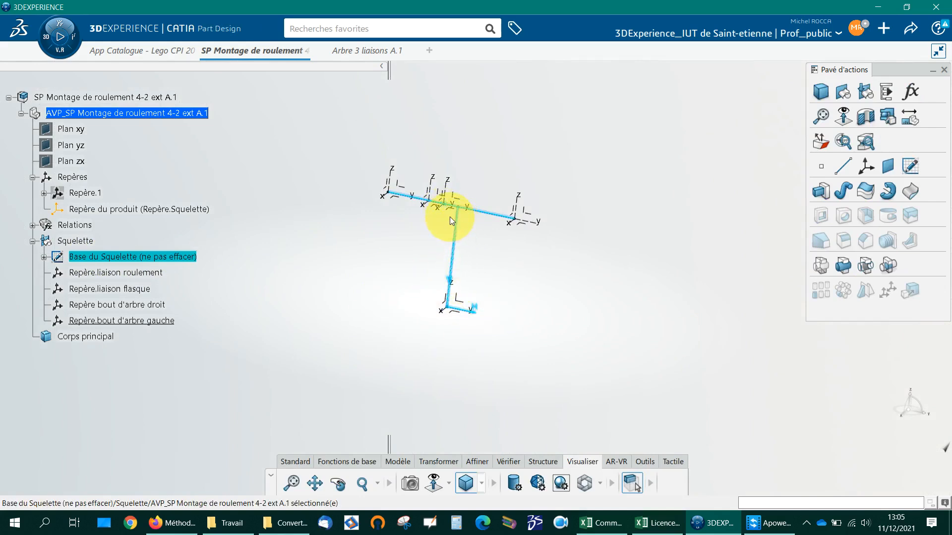
pyautogui.click(454, 258)
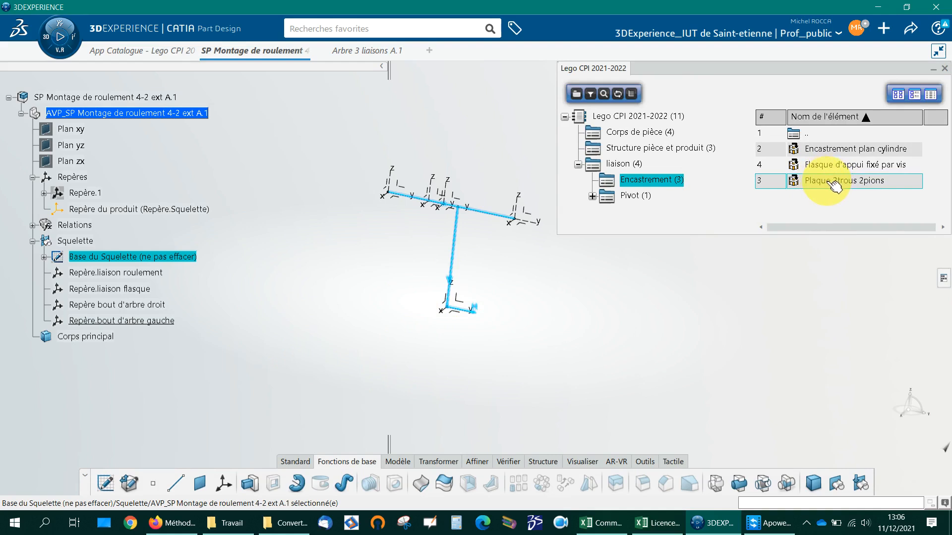
# Step: Insert the catalogue element Plaque 2trous 2pions after Squelette, using Repère du produit as the new reference for Repère.1
pyautogui.doubleClick(835, 186)
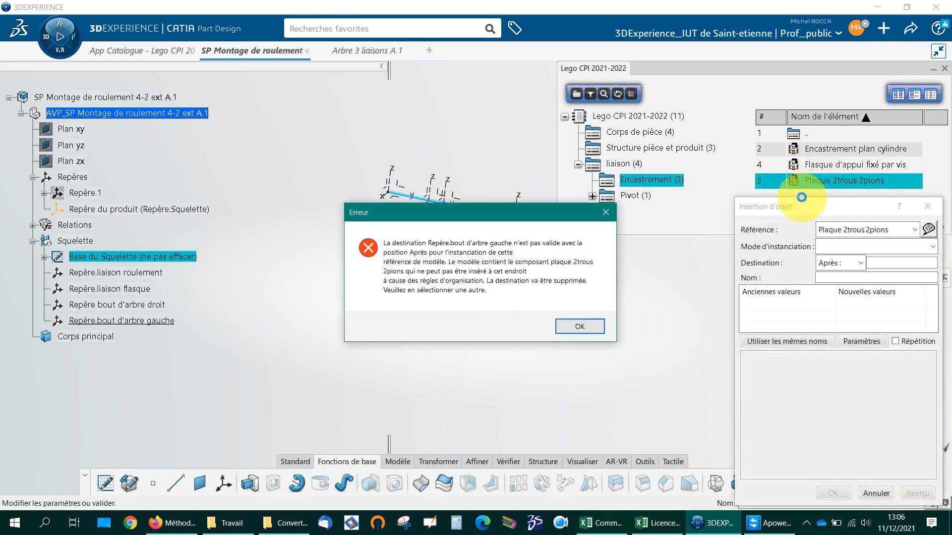
pyautogui.press('Return')
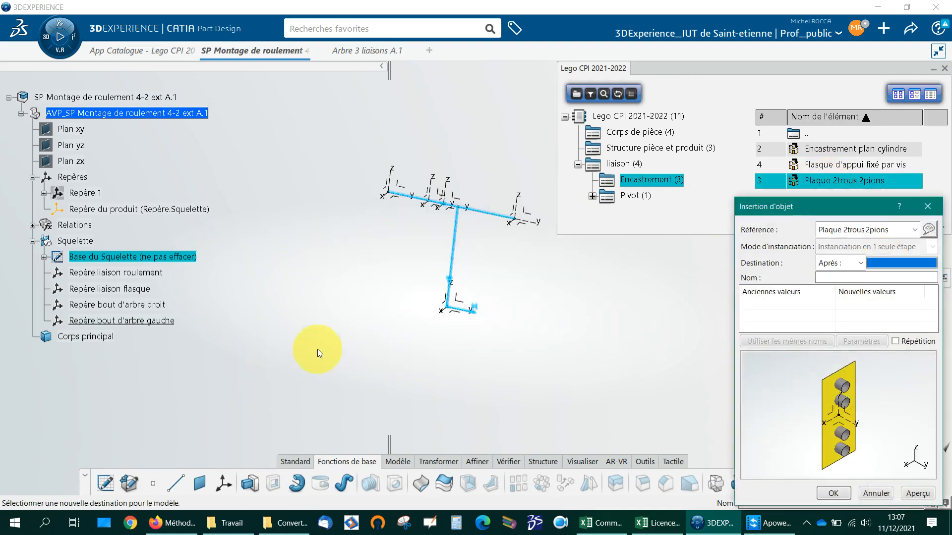
pyautogui.click(75, 241)
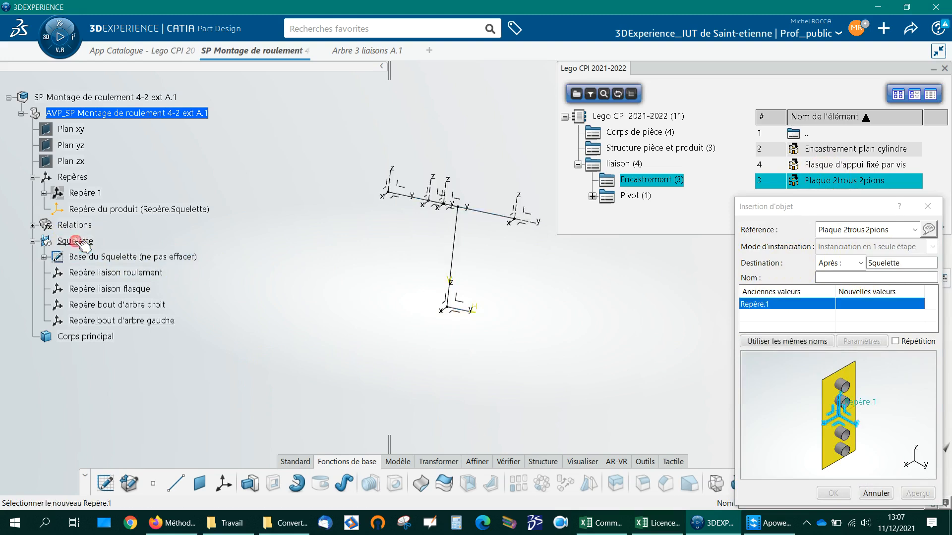
pyautogui.click(465, 302)
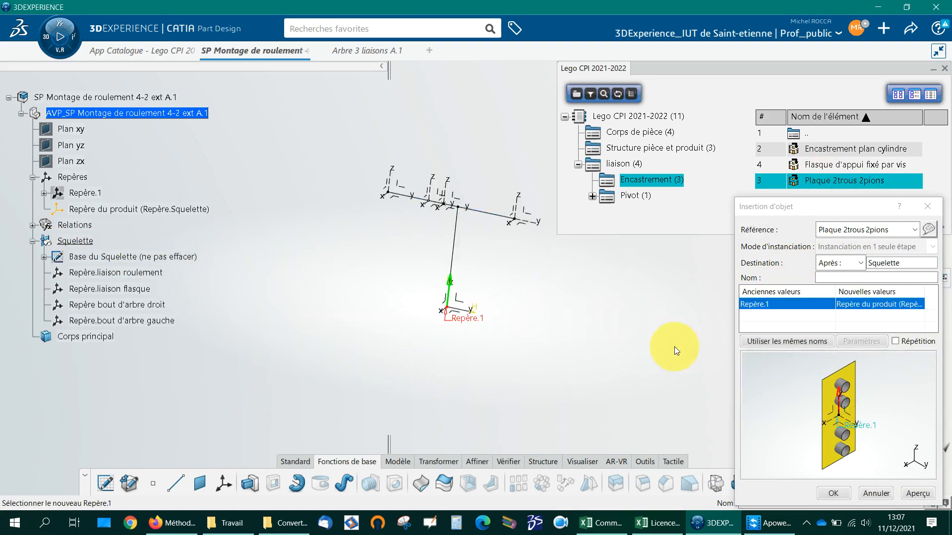
pyautogui.click(838, 493)
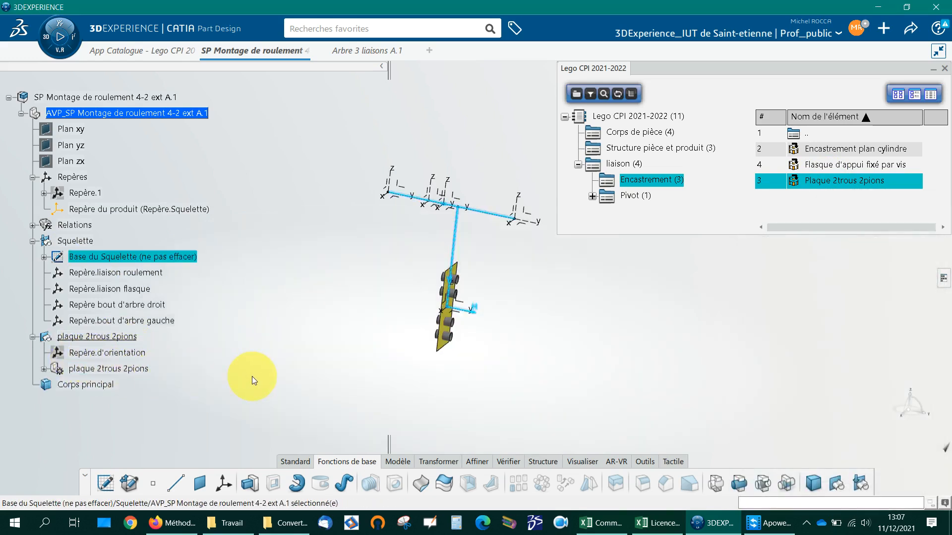
# Step: Redefine the X axis of the plate's Repère.d'orientation axis system so that the plate lies horizontally at the foot of the skeleton
pyautogui.click(119, 352)
pyautogui.doubleClick(124, 353)
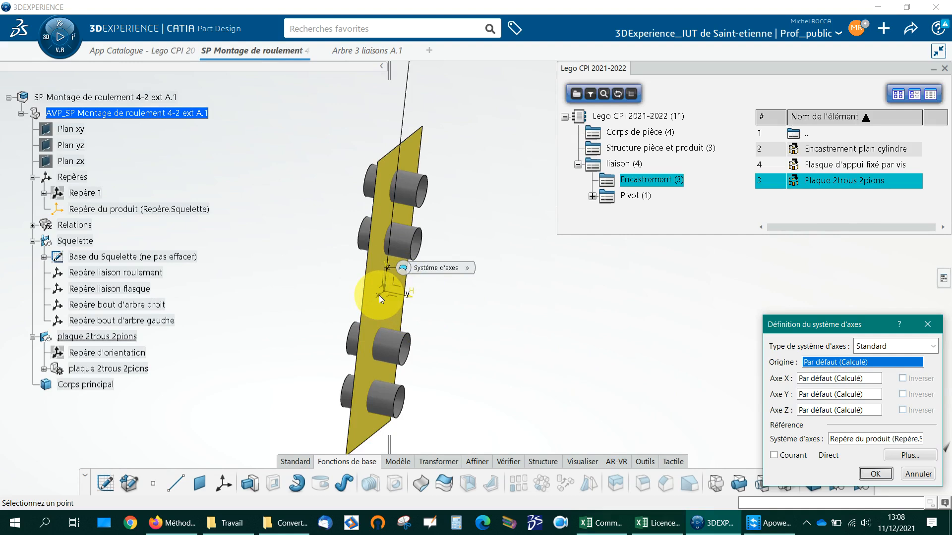
pyautogui.click(811, 377)
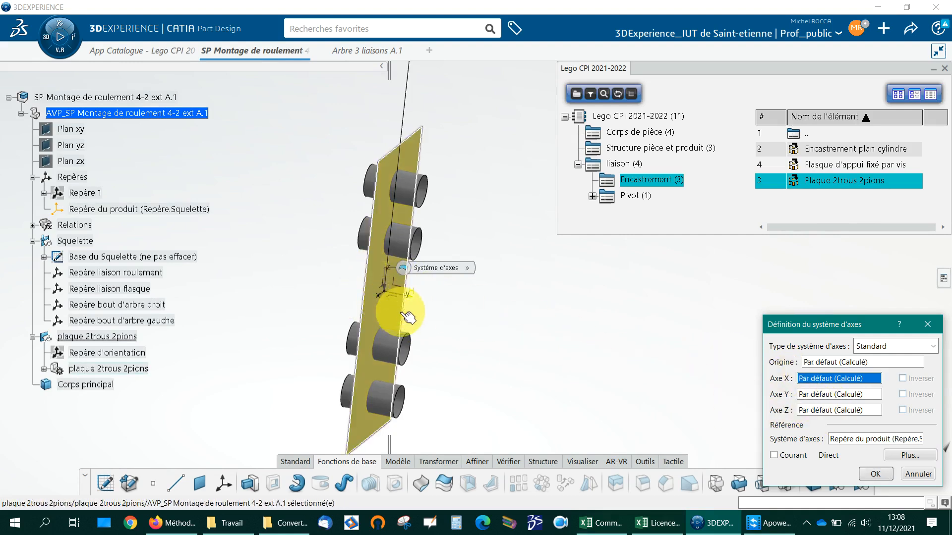
pyautogui.press('Return')
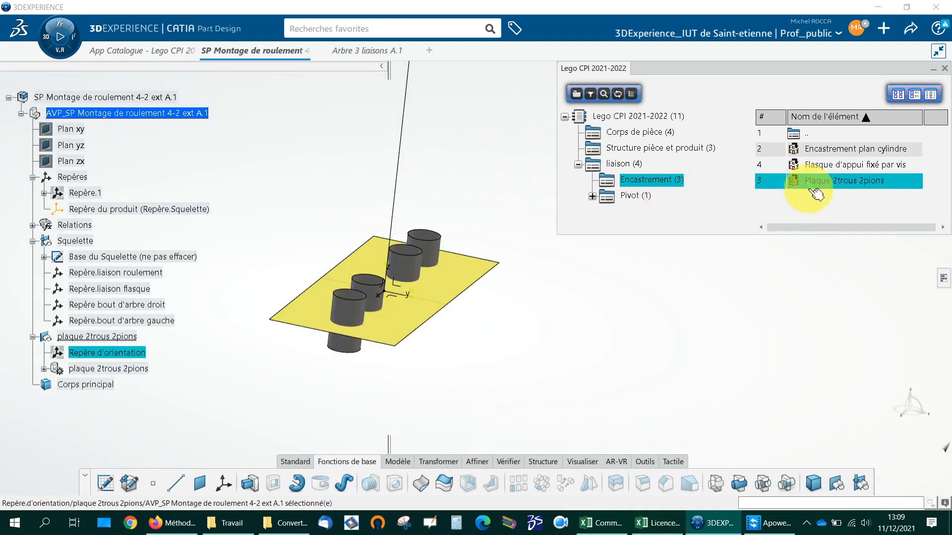
pyautogui.moveTo(520, 362); pyautogui.dragTo(536, 420, button='middle')
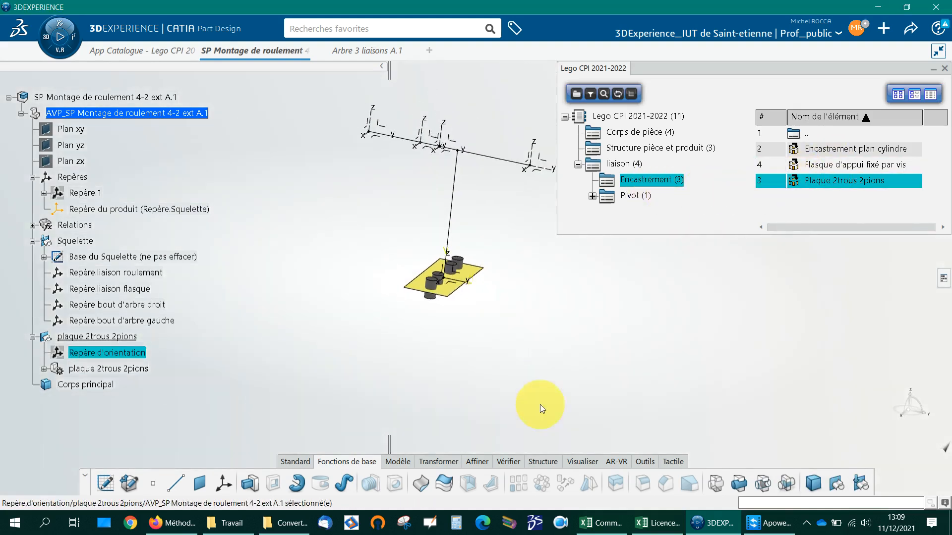
pyautogui.moveTo(528, 306); pyautogui.dragTo(524, 390, button='middle')
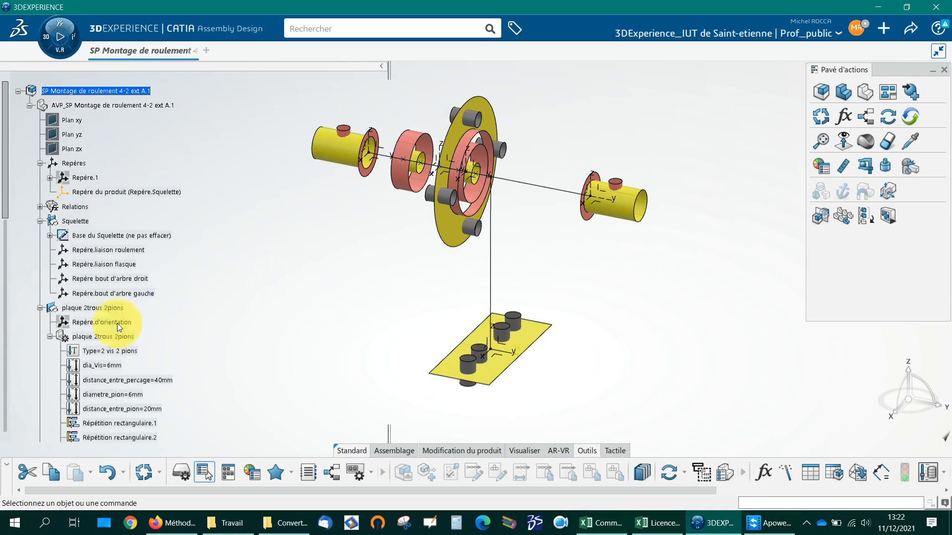
# Step: Examine the parameters of plaque 2trous 2pions and Flasque d'appui fixé par vis, along with the part's list of publications
pyautogui.scroll(-9, 99, 319)
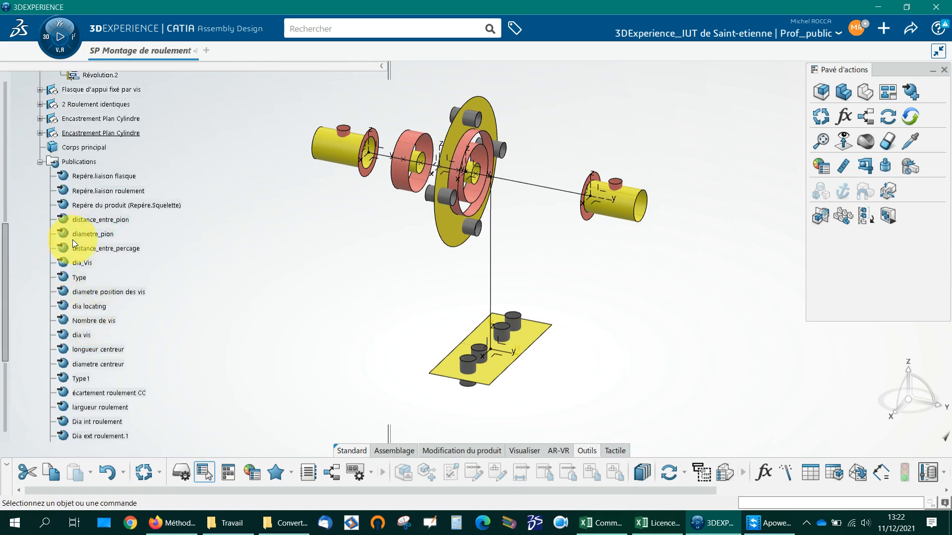
pyautogui.scroll(8, 196, 266)
pyautogui.scroll(1, 197, 265)
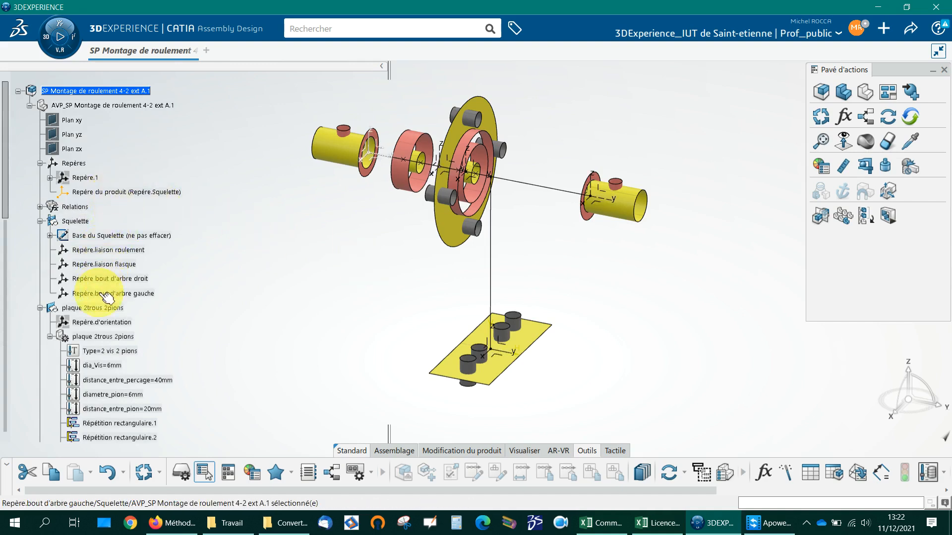
pyautogui.scroll(-2, 244, 281)
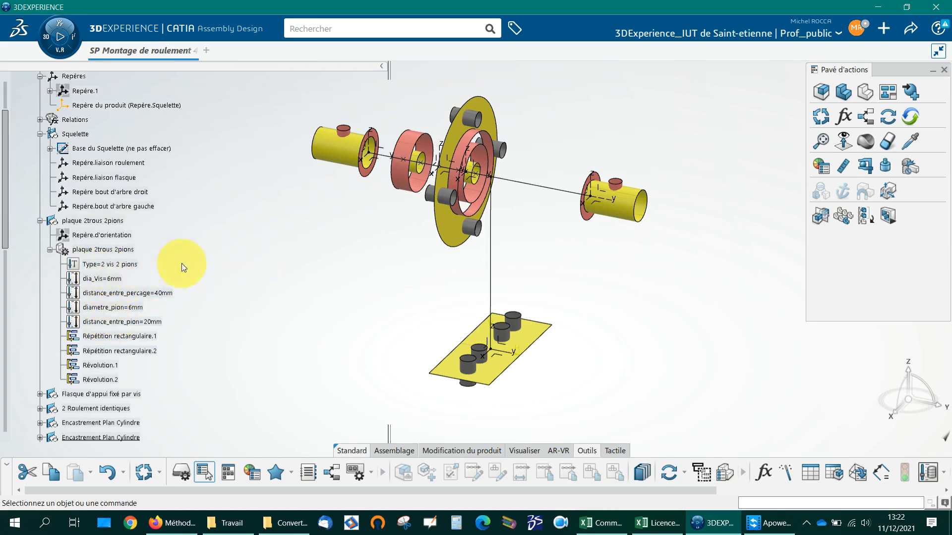
pyautogui.scroll(-3, 263, 262)
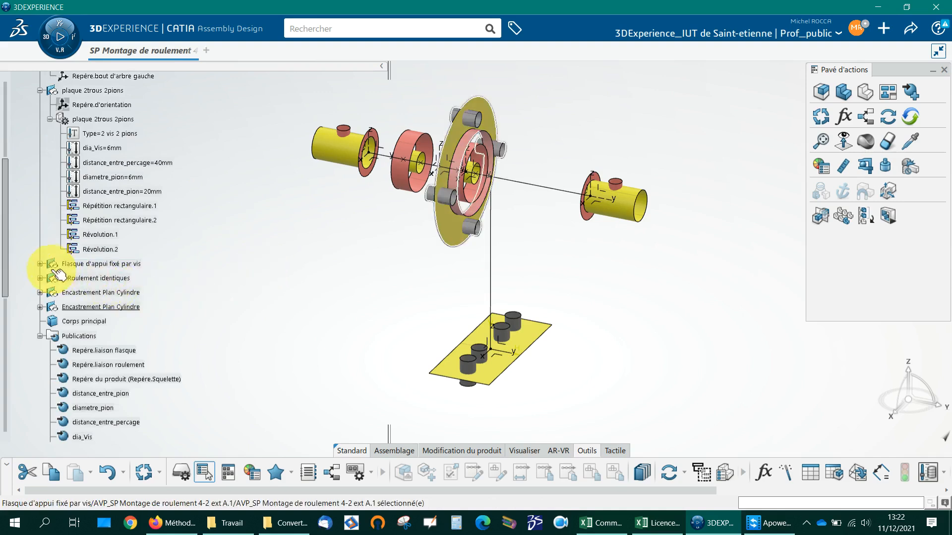
pyautogui.click(41, 264)
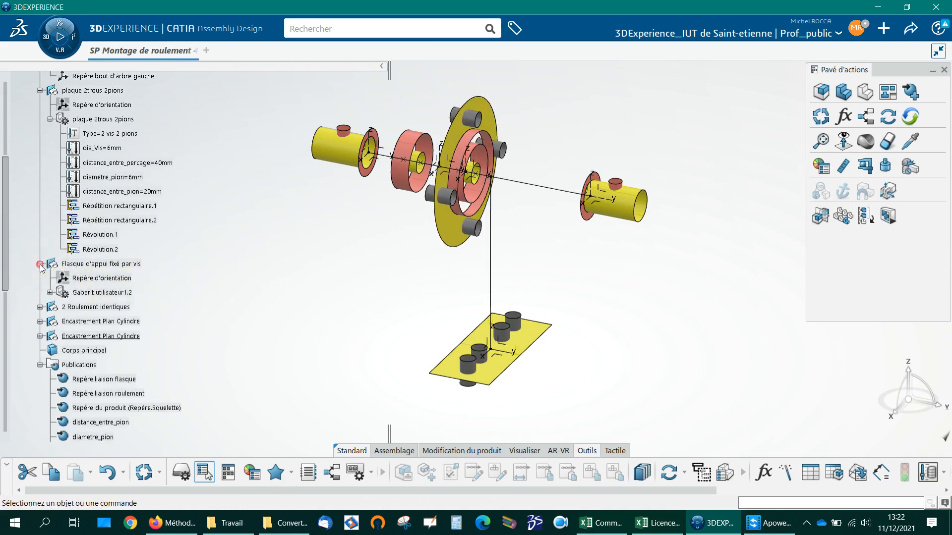
pyautogui.click(50, 293)
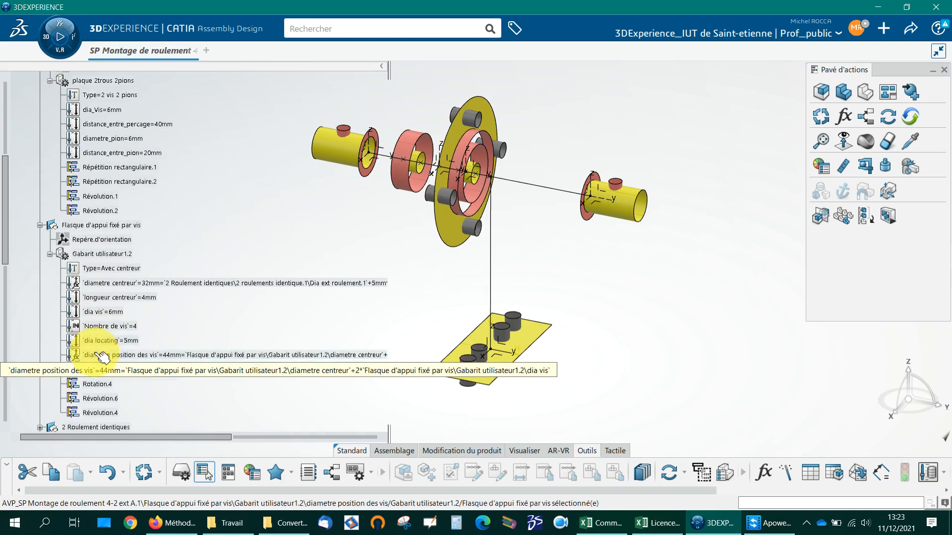
pyautogui.click(130, 326)
pyautogui.scroll(-10, 132, 317)
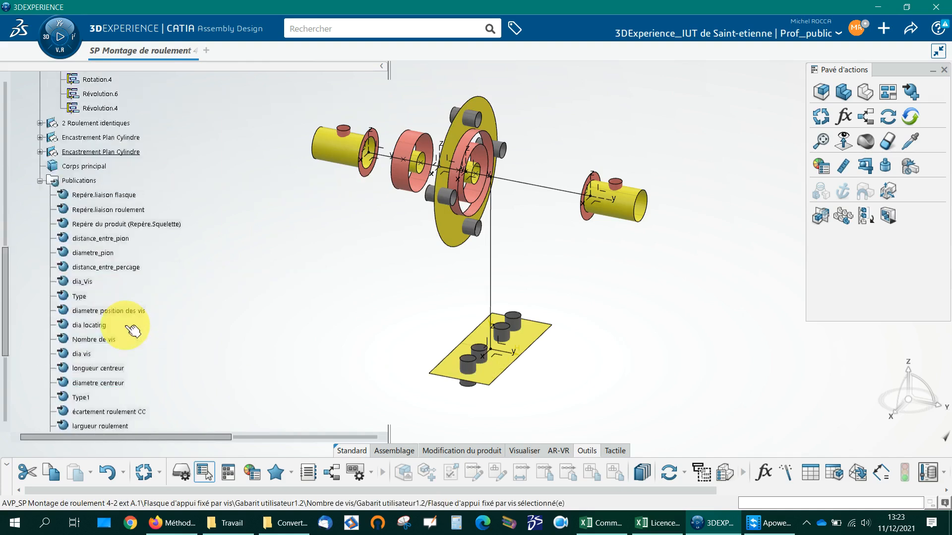
# Step: Examine the rest of the skeleton part's publications and the interface elements placed above the shaft Arbre 3 liaisons
pyautogui.scroll(-3, 132, 327)
pyautogui.scroll(8, 132, 325)
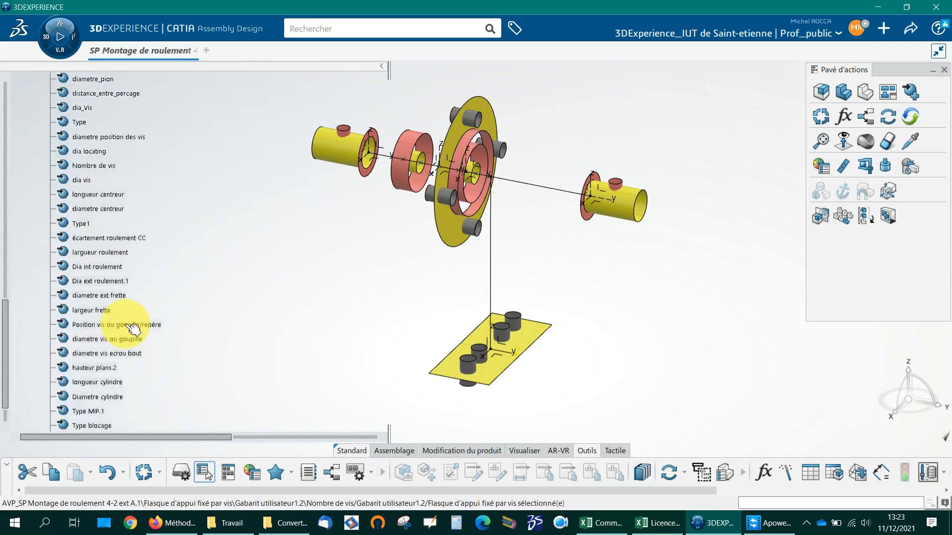
pyautogui.scroll(7, 128, 326)
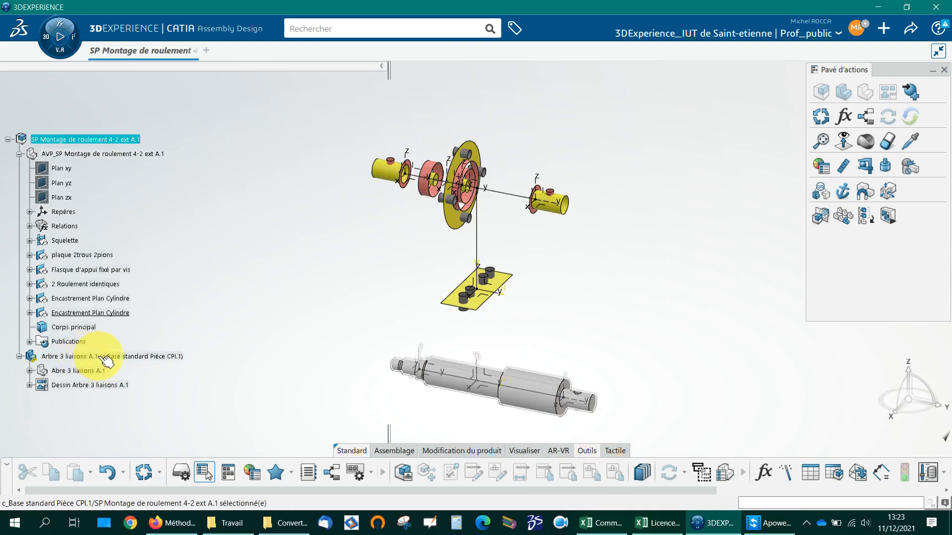
pyautogui.click(98, 140)
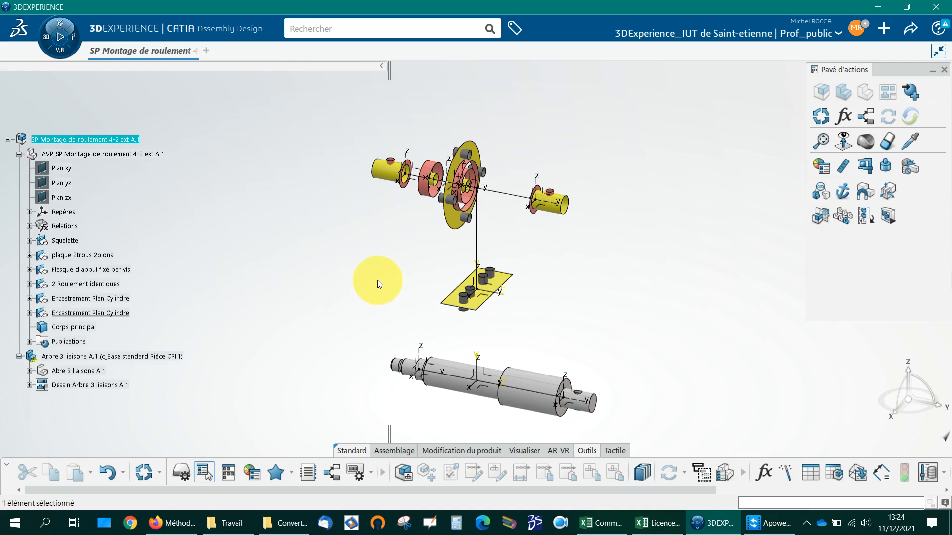
pyautogui.moveTo(365, 247); pyautogui.dragTo(350, 282, button='middle')
pyautogui.click(348, 324)
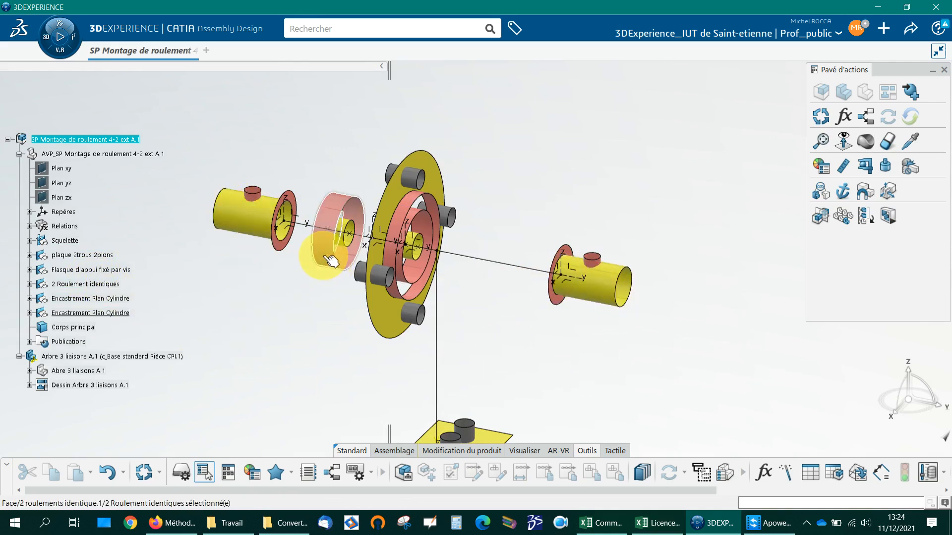
pyautogui.doubleClick(316, 329)
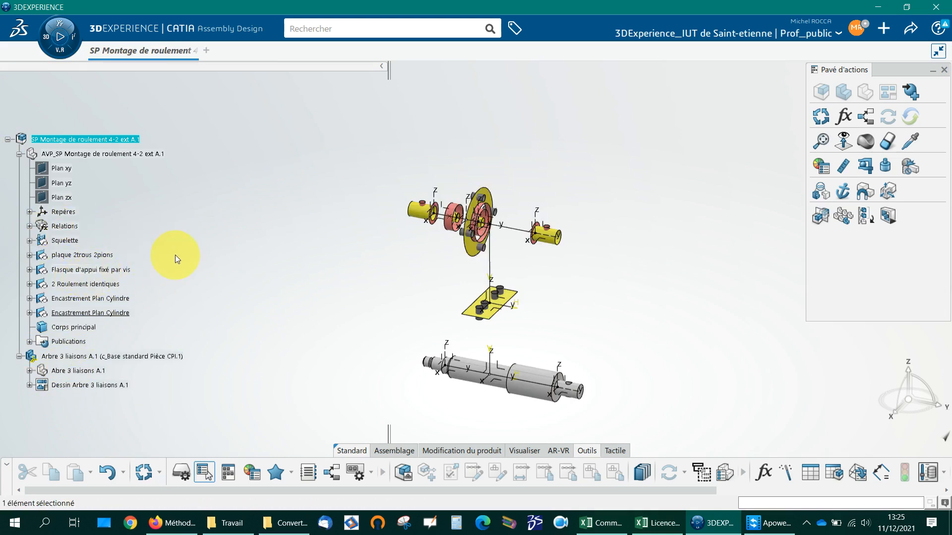
# Step: Activate the part Abre 3 liaisons A.1 and copy the skeleton axis systems Repère.liaison roulement, Repère bout d'arbre droit and Repère.bout d'arbre gauche
pyautogui.doubleClick(93, 373)
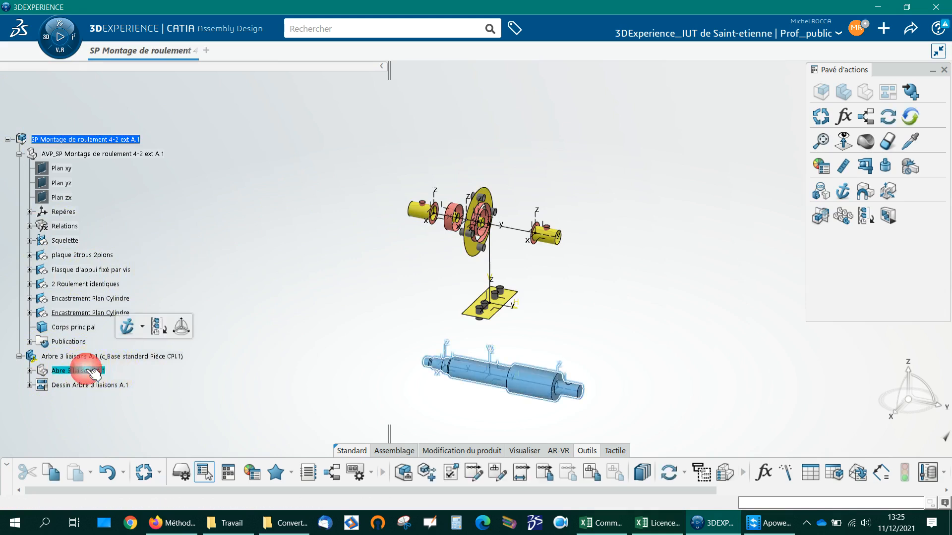
pyautogui.click(39, 371)
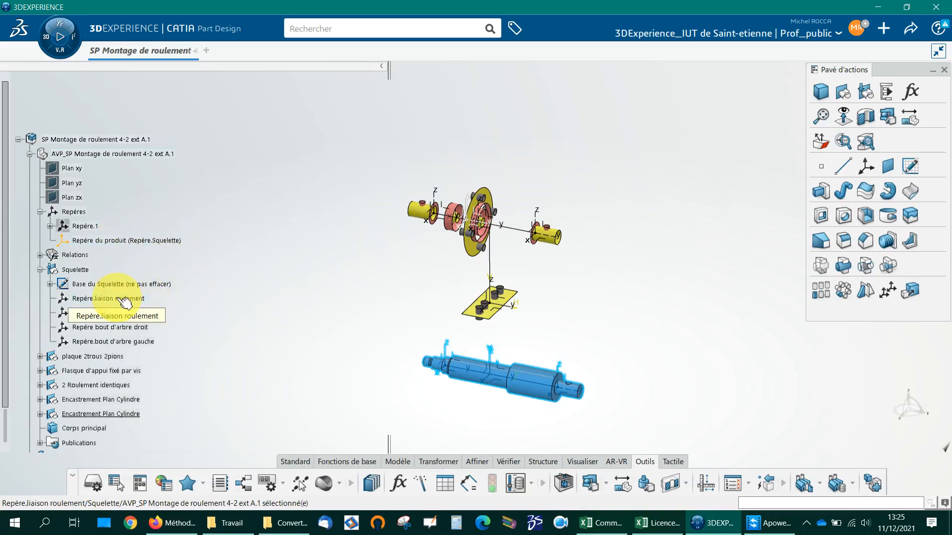
pyautogui.click(125, 299)
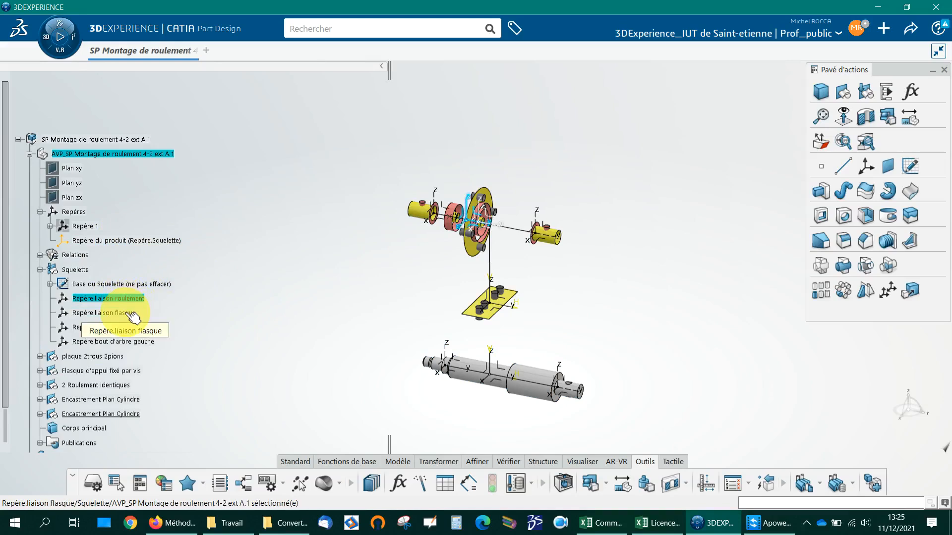
pyautogui.keyDown('ctrl'); pyautogui.click(132, 328); pyautogui.keyUp('ctrl')
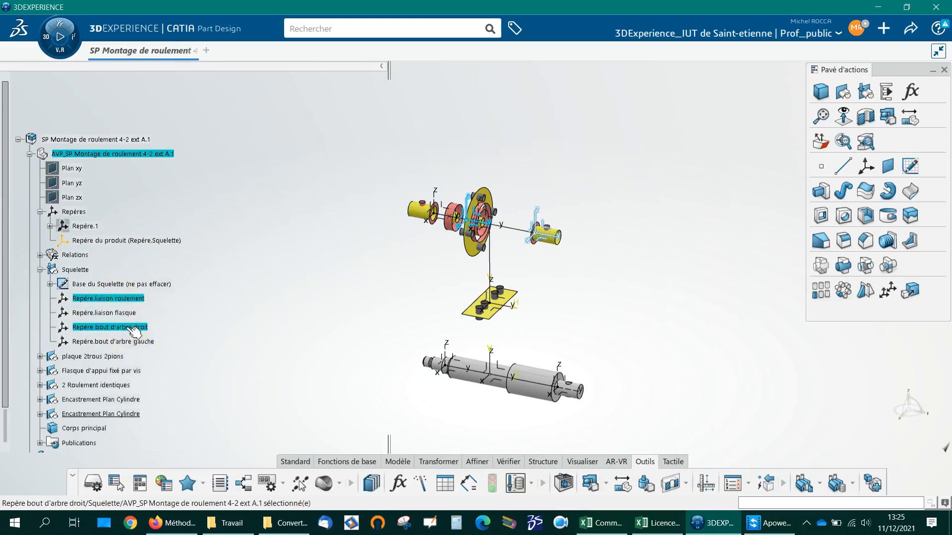
pyautogui.keyDown('ctrl'); pyautogui.click(144, 341); pyautogui.keyUp('ctrl')
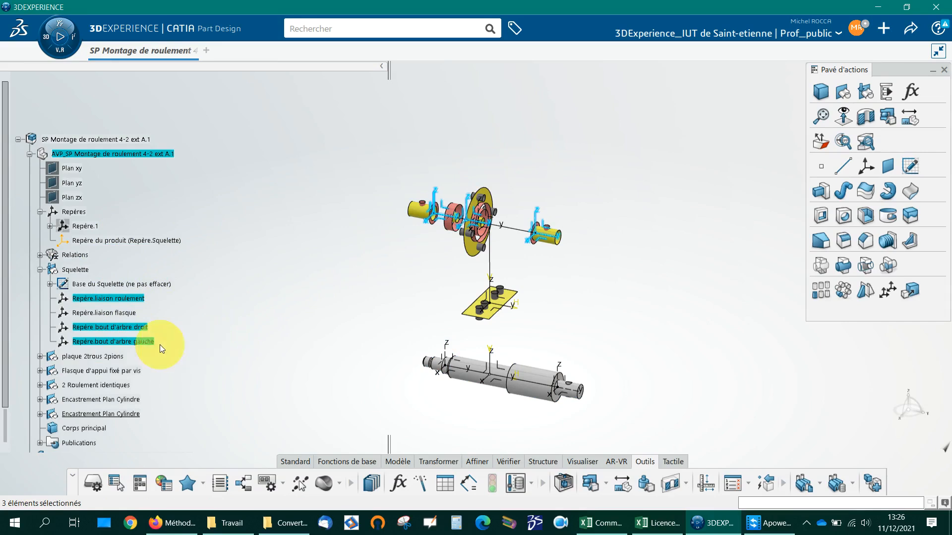
pyautogui.rightClick(130, 342)
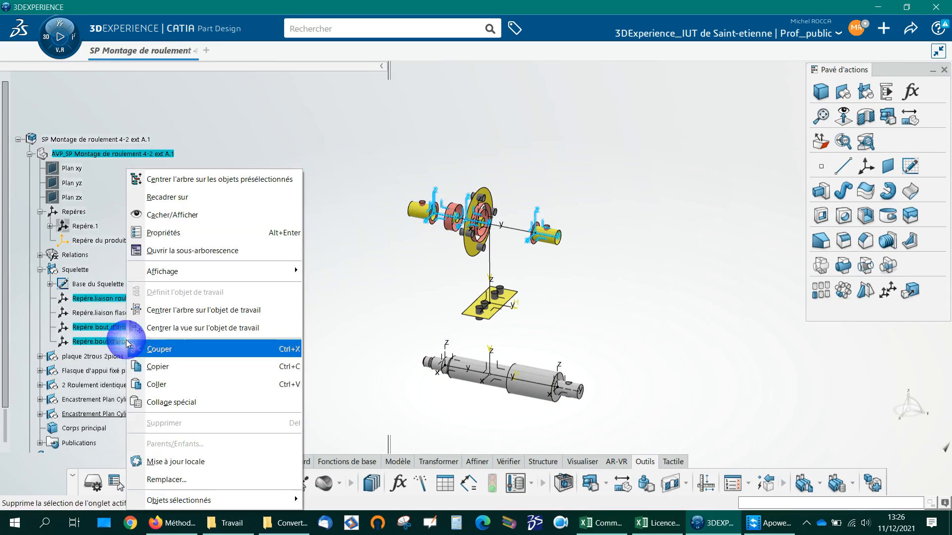
pyautogui.click(166, 366)
# Step: Paste the copied axis systems into the part Abre 3 liaisons A.1 with the special format "En tant que résultat avec lien"
pyautogui.scroll(-3, 164, 368)
pyautogui.scroll(-1, 163, 367)
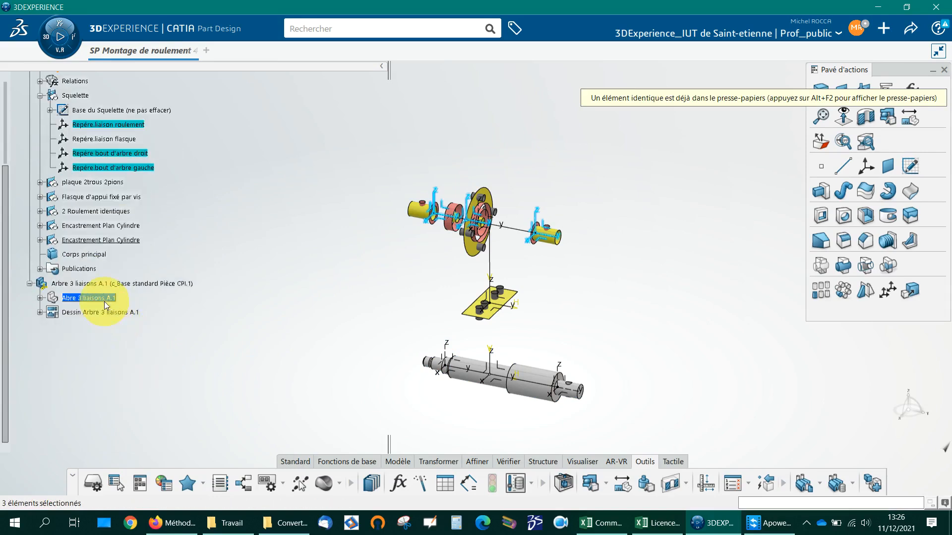
pyautogui.click(96, 299)
pyautogui.rightClick(97, 300)
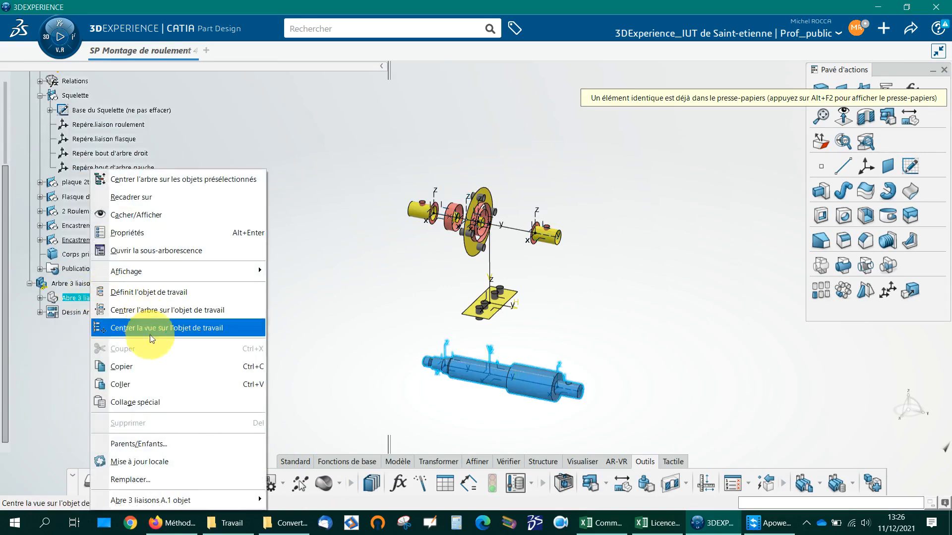
pyautogui.click(149, 403)
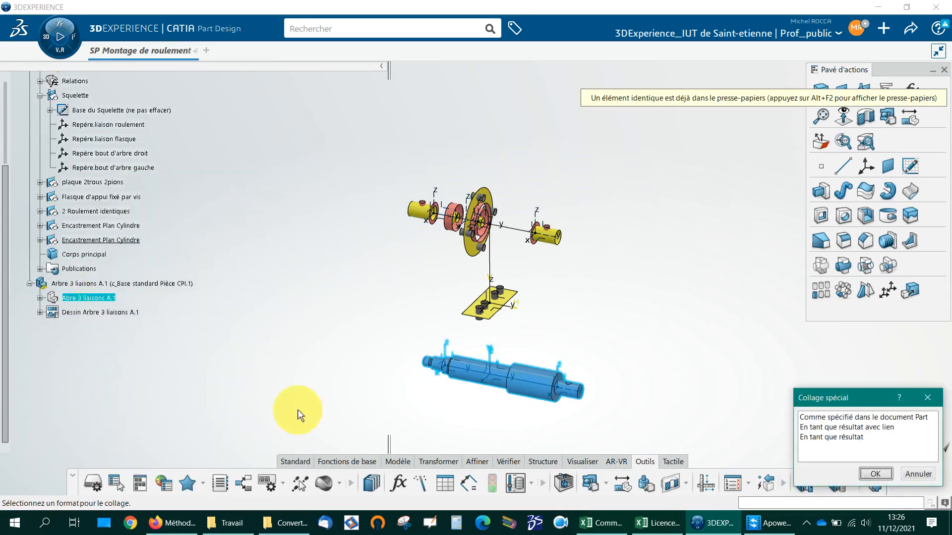
pyautogui.click(807, 426)
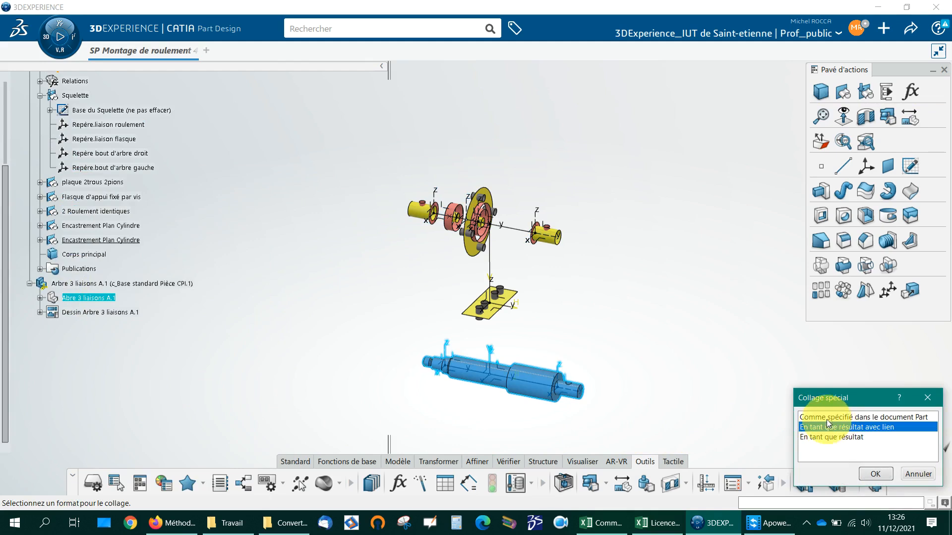
pyautogui.click(874, 477)
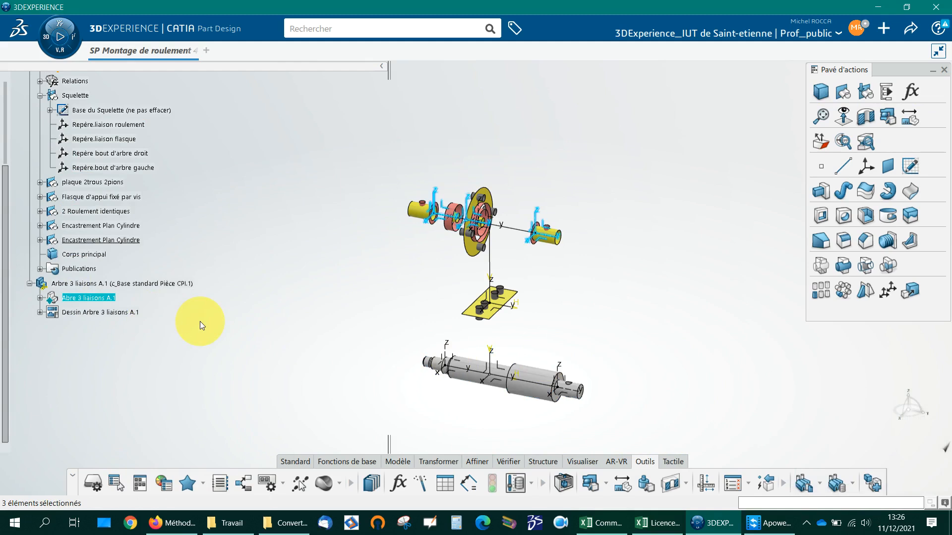
# Step: Copy the four parameters of 2 roulements identique.1: Dia ext roulement.1, Dia int roulement, largueur roulement and écartement roulement CC
pyautogui.click(40, 182)
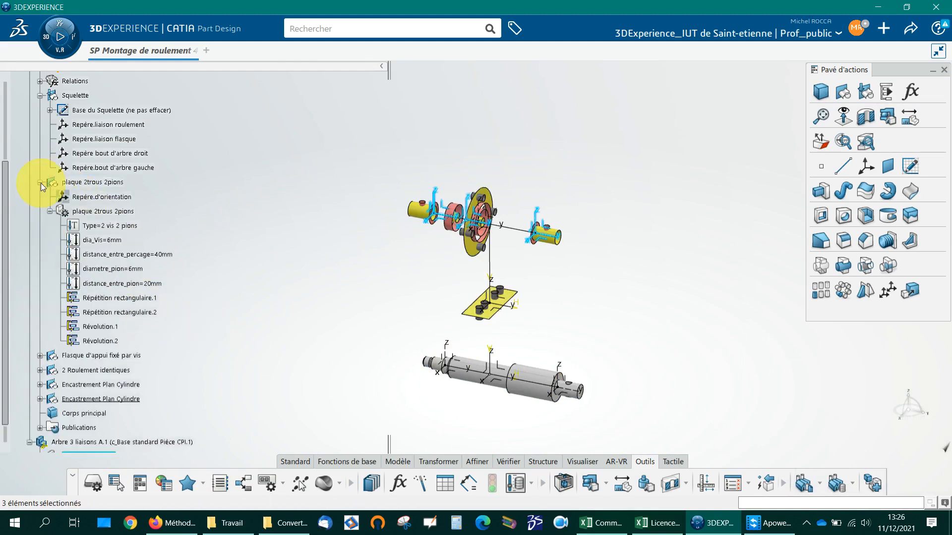
pyautogui.click(40, 182)
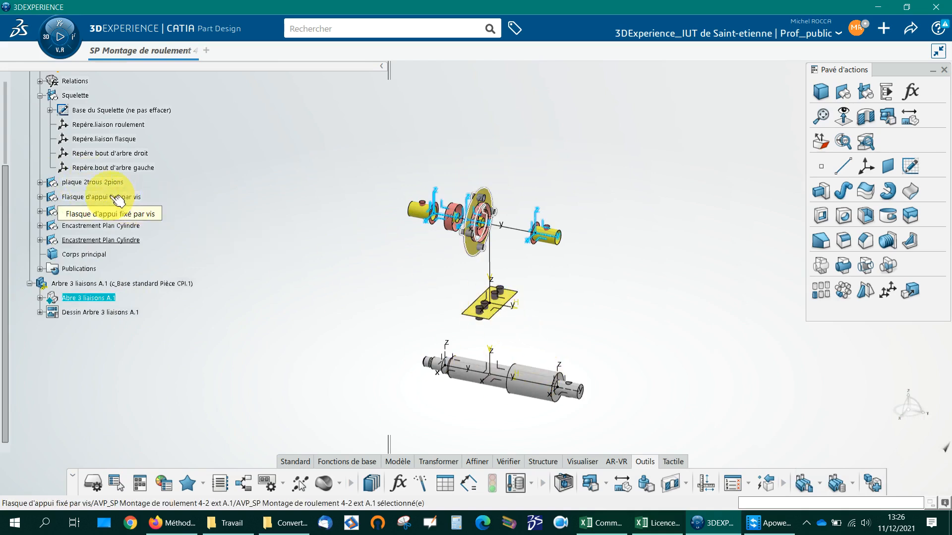
pyautogui.click(40, 212)
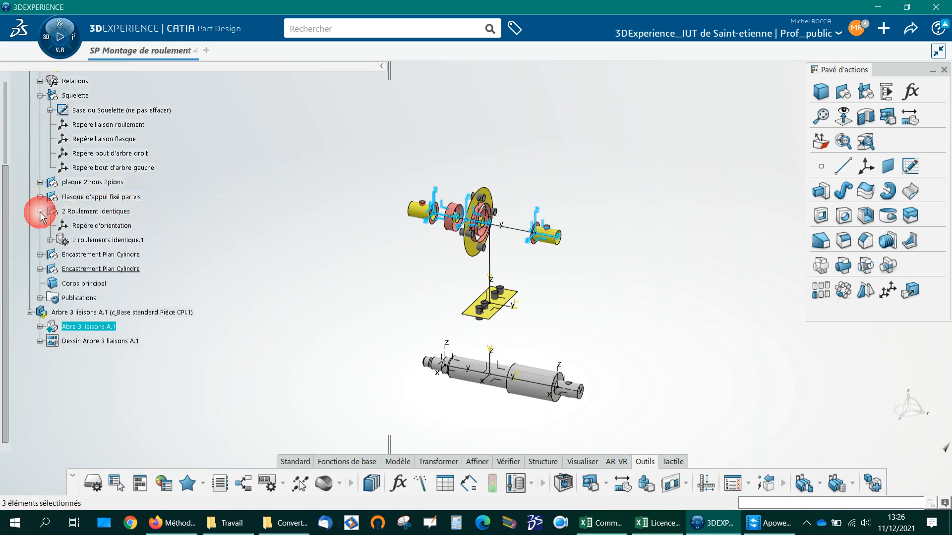
pyautogui.click(50, 241)
pyautogui.click(99, 254)
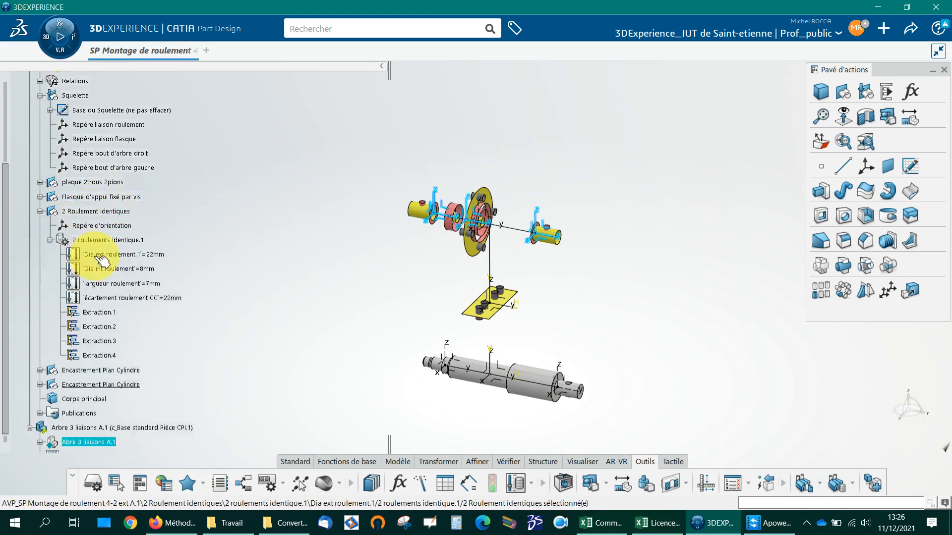
pyautogui.keyDown('shift'); pyautogui.click(121, 298); pyautogui.keyUp('shift')
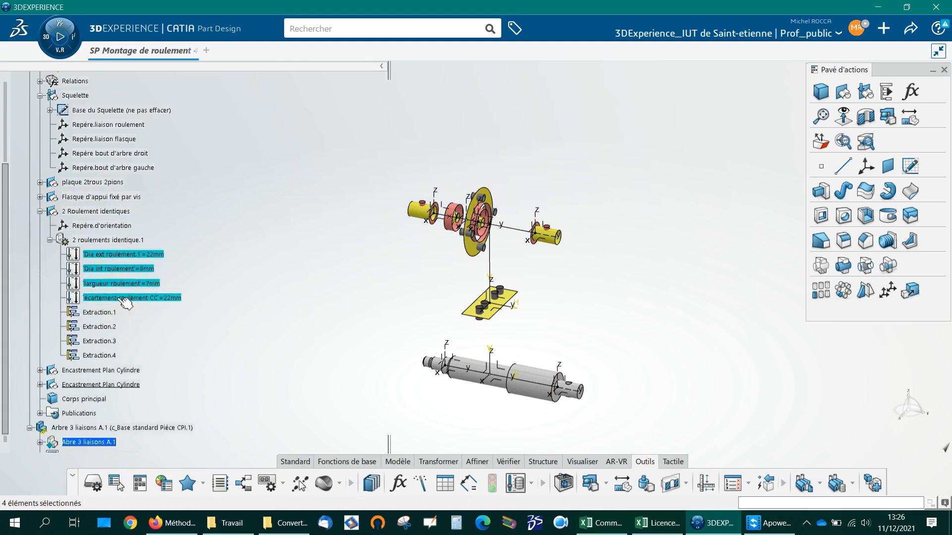
pyautogui.rightClick(120, 299)
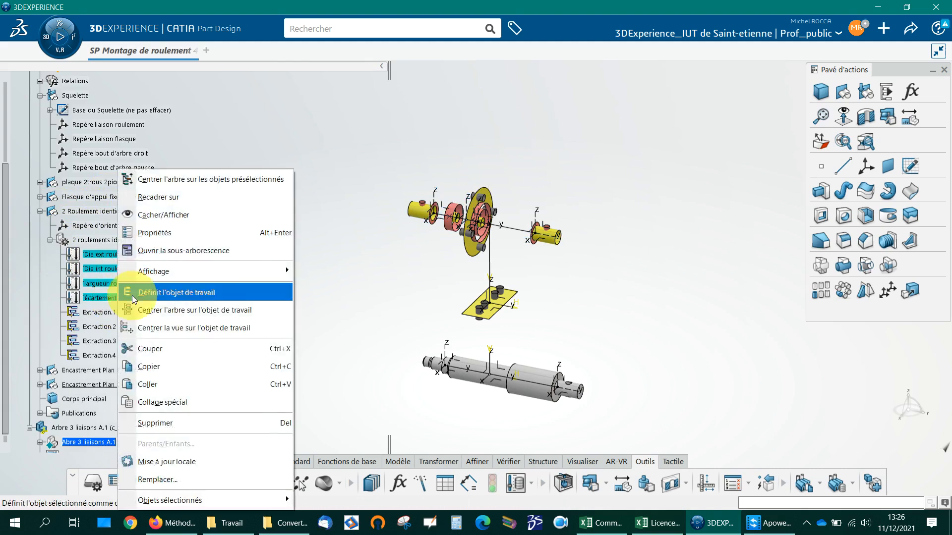
pyautogui.click(156, 366)
# Step: Paste the four bearing parameters into the part Abre 3 liaisons A.1 as "En tant que résultat avec lien"
pyautogui.scroll(-2, 167, 375)
pyautogui.rightClick(96, 355)
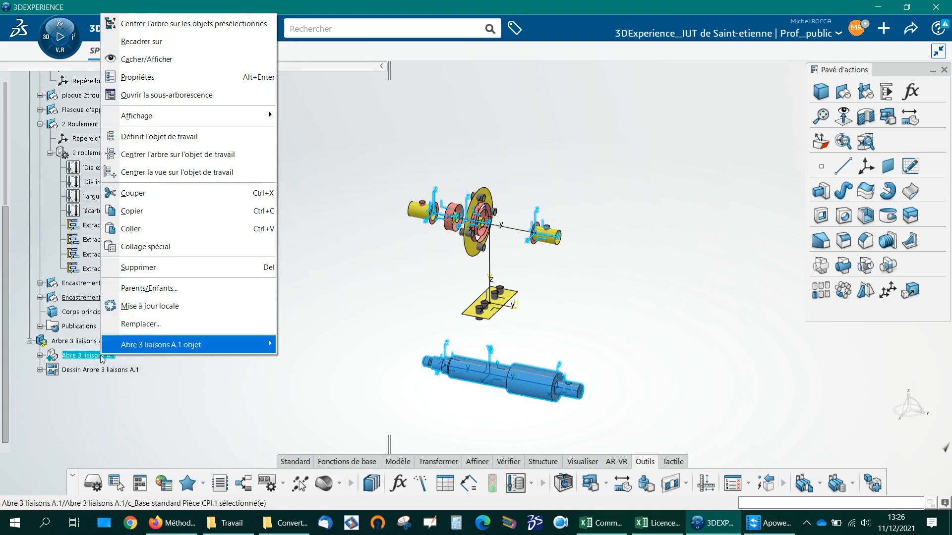
pyautogui.click(160, 258)
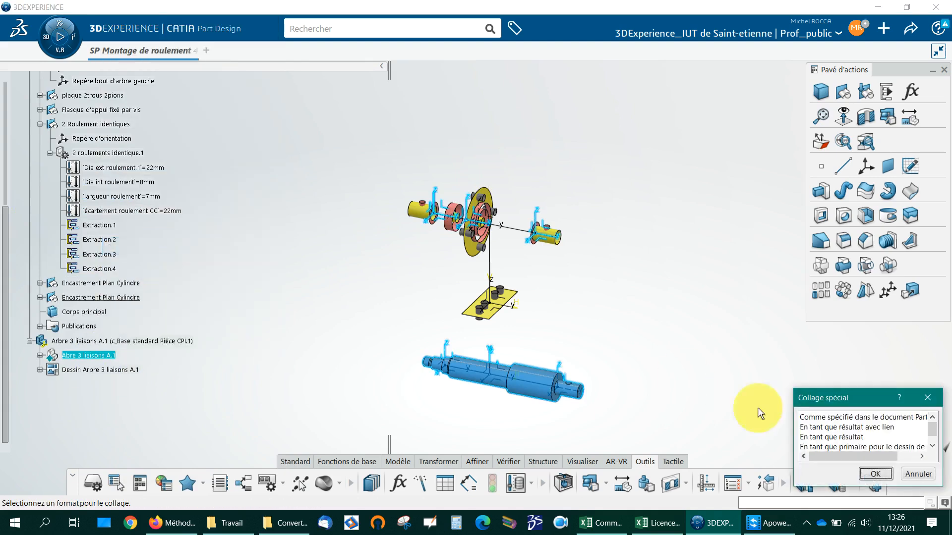
pyautogui.click(821, 427)
pyautogui.click(875, 474)
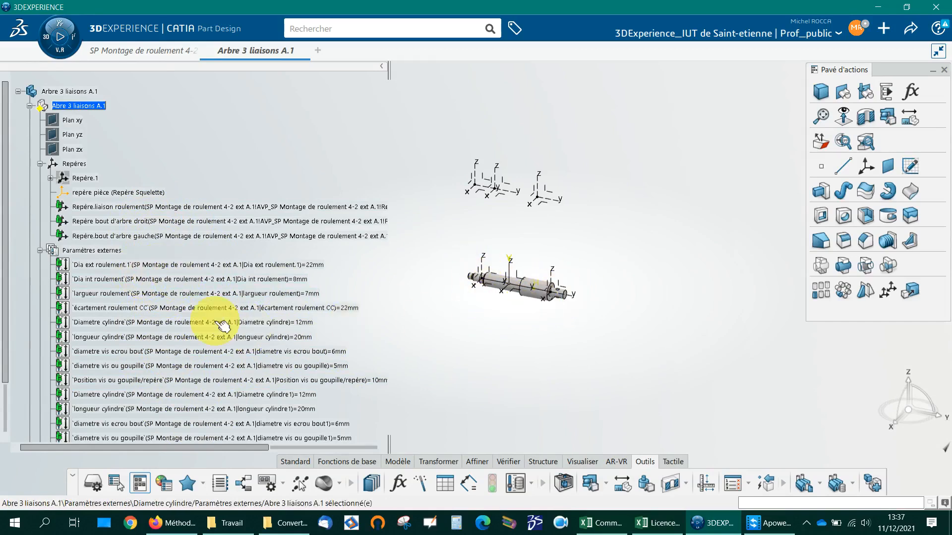
# Step: Rename the first external parameter Diametre cylindre of the shaft part as Diametre cylindre Droit, dropping the path prefix
pyautogui.scroll(-2, 144, 328)
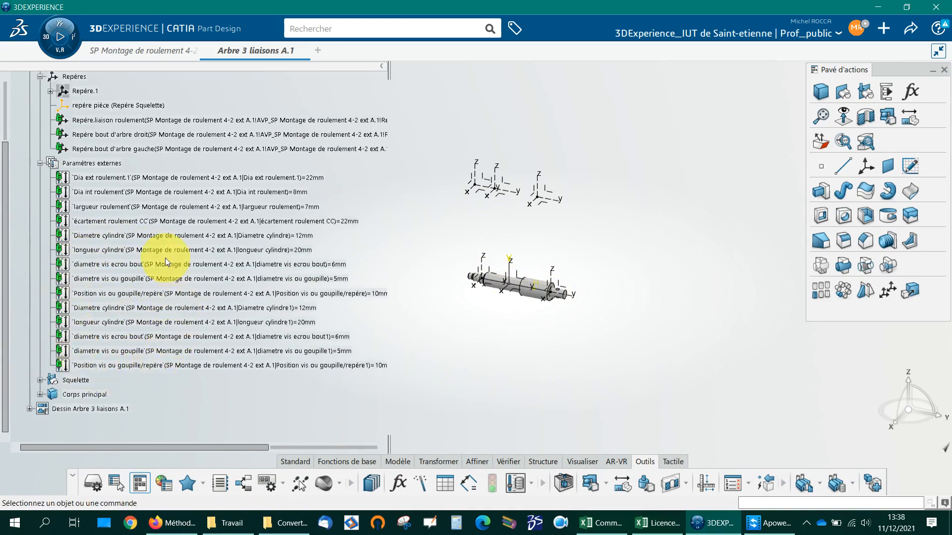
pyautogui.rightClick(109, 236)
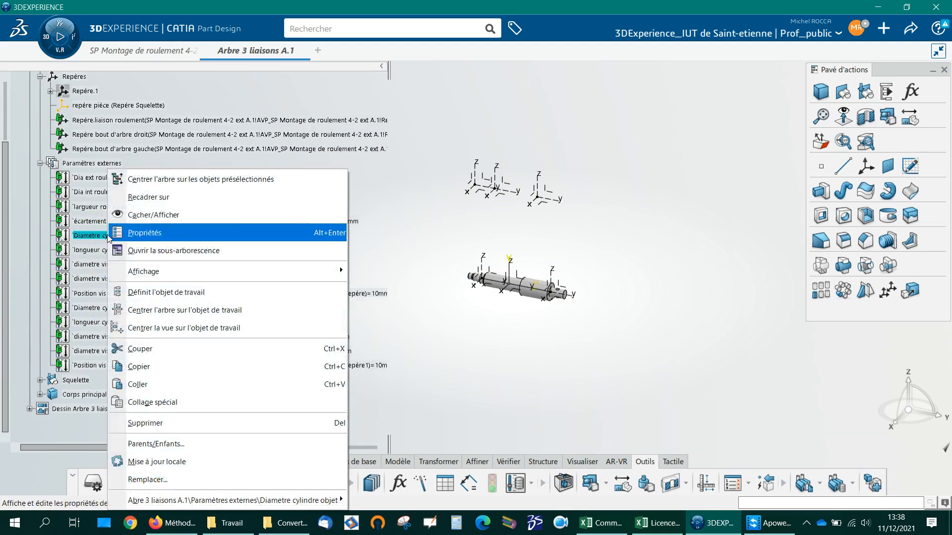
pyautogui.click(147, 232)
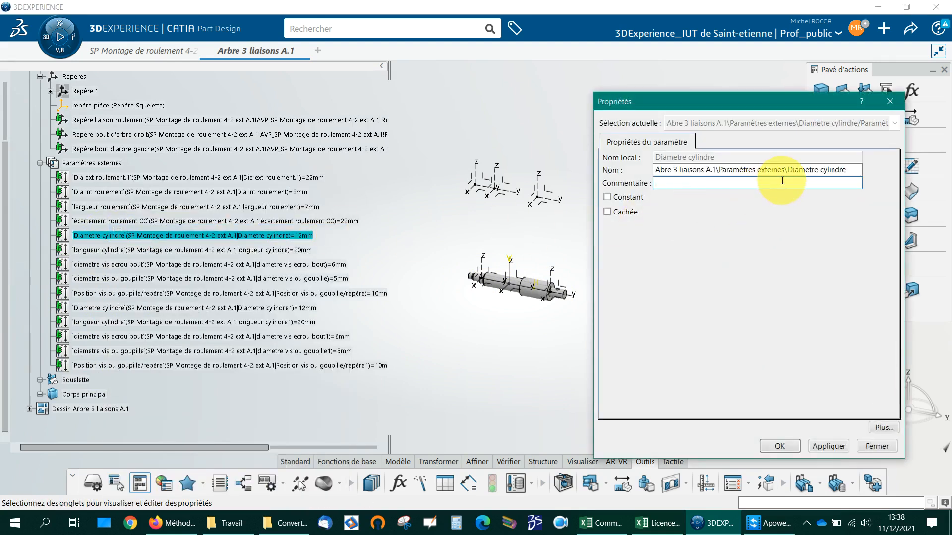
pyautogui.moveTo(787, 170); pyautogui.dragTo(572, 184)
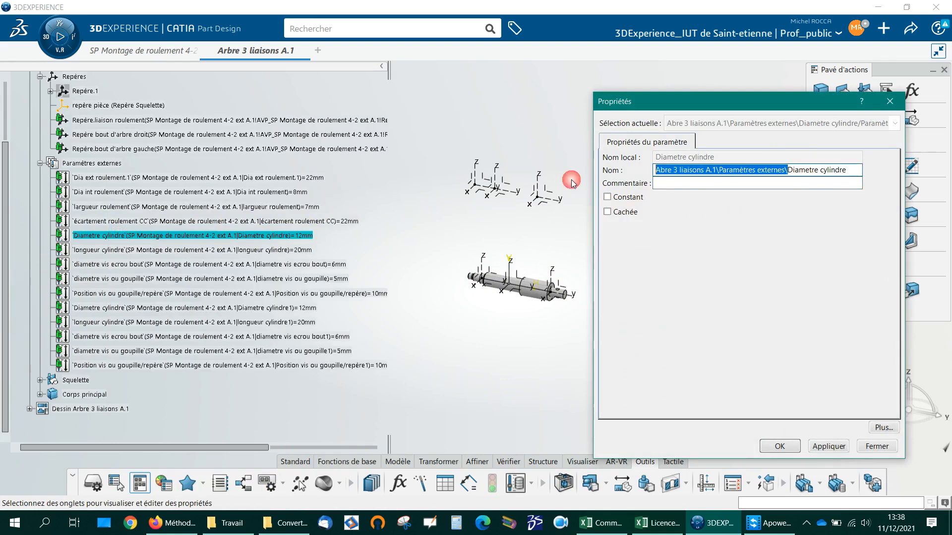
pyautogui.press('Delete')
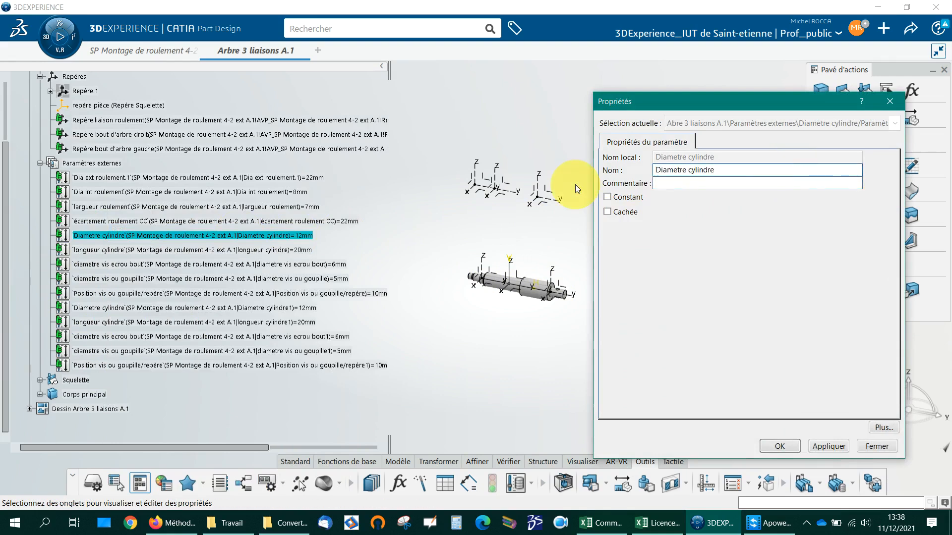
pyautogui.click(721, 170)
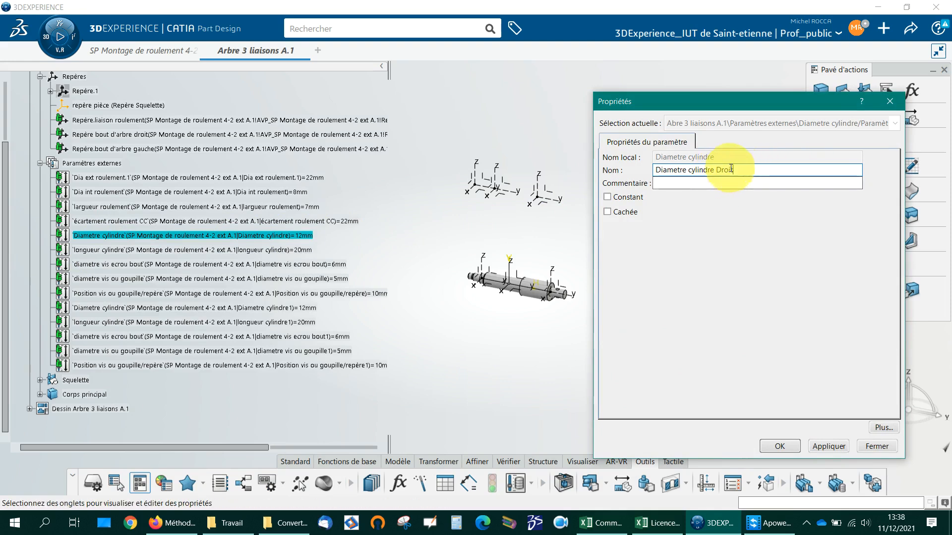
pyautogui.click(772, 449)
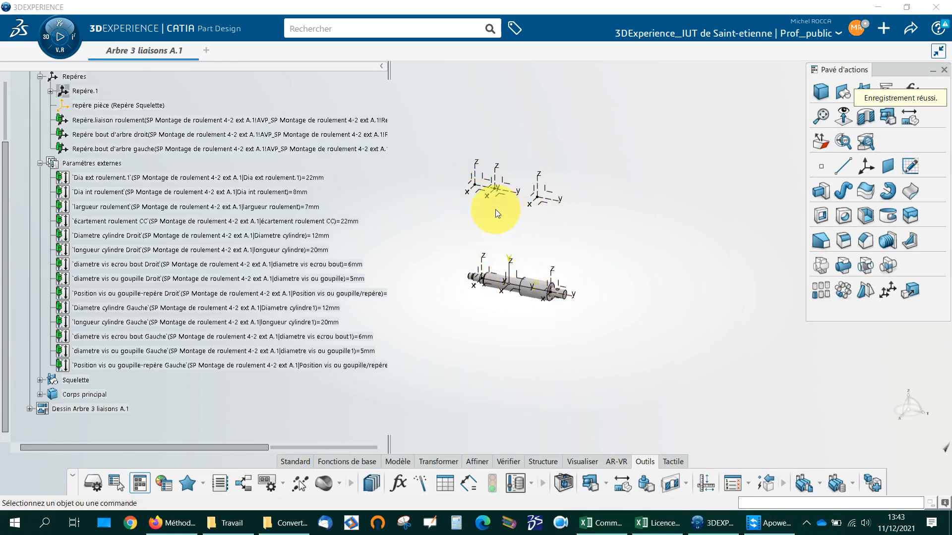
# Step: Hide the axis system repère pièce (Repère Squelette) of the shaft part
pyautogui.scroll(2, 119, 163)
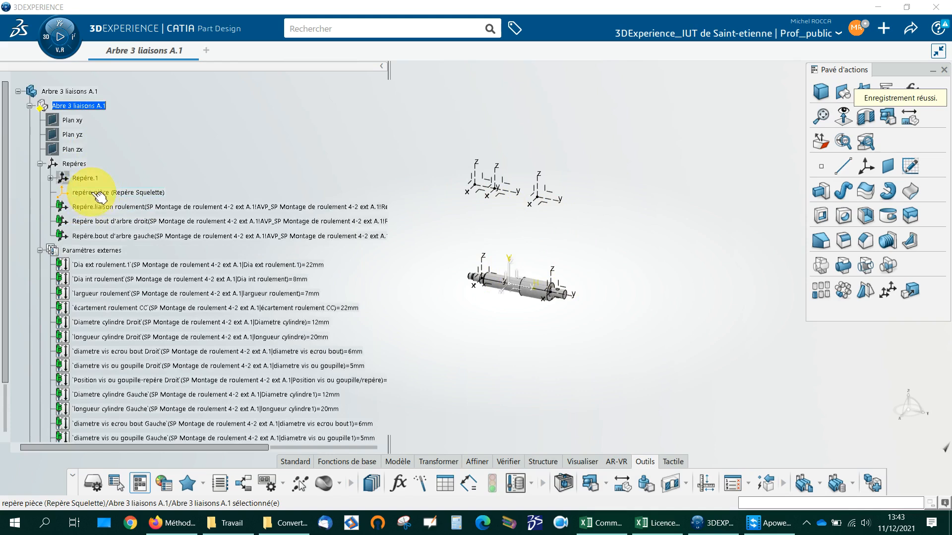
pyautogui.click(101, 193)
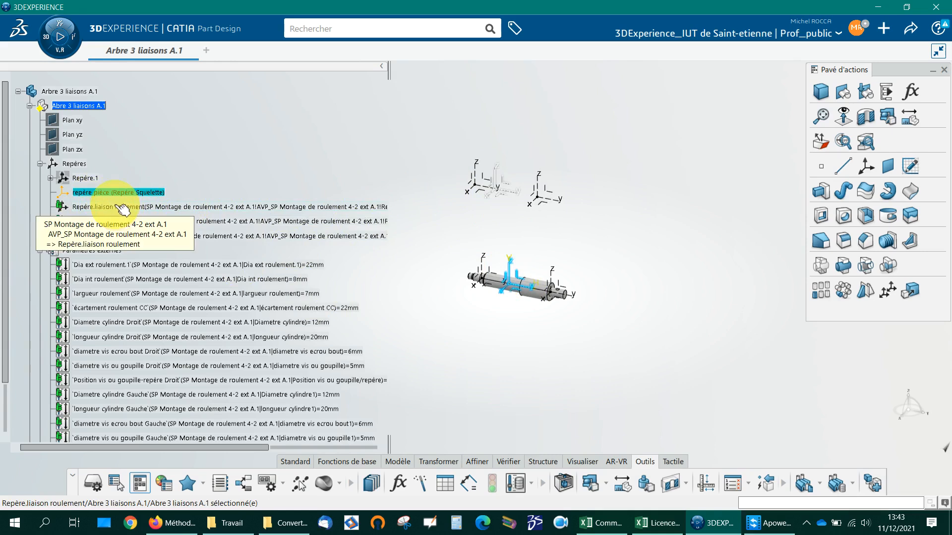
pyautogui.rightClick(114, 198)
pyautogui.click(117, 198)
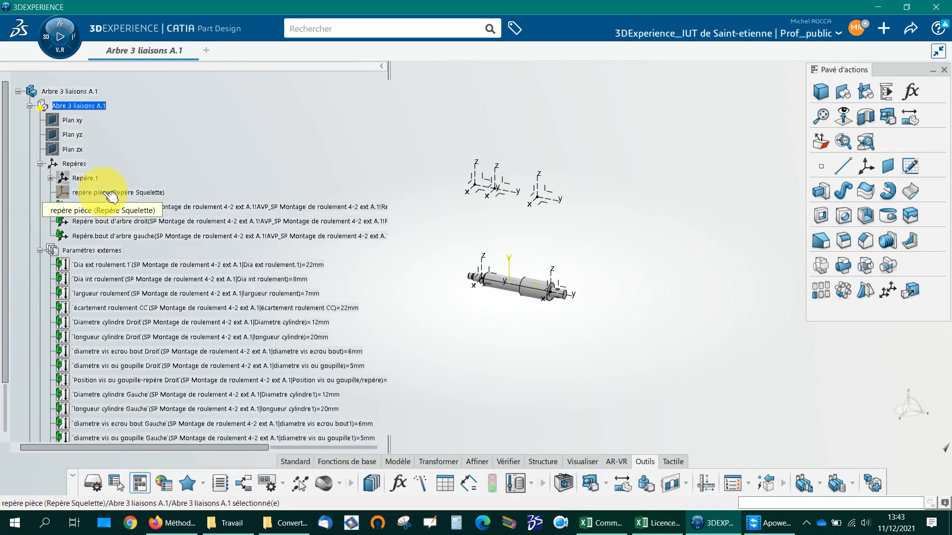
pyautogui.click(116, 223)
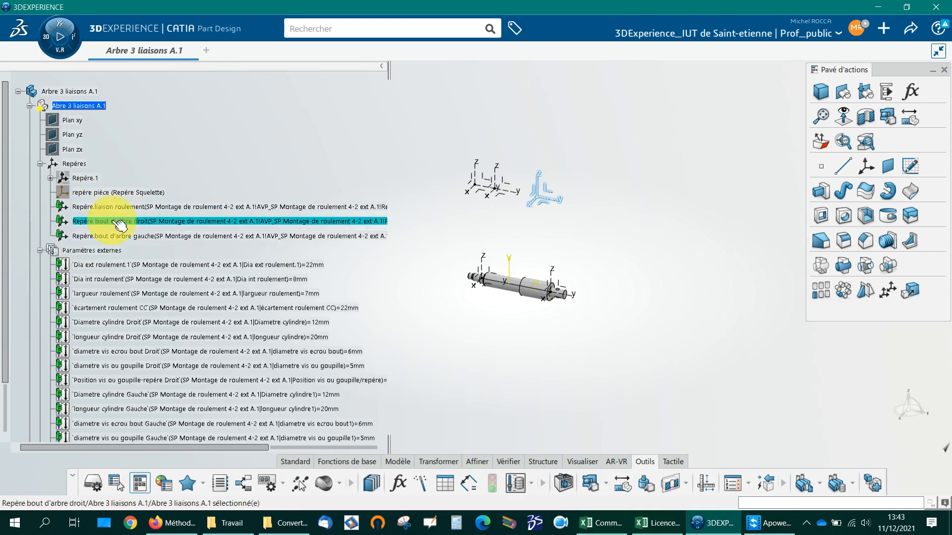
pyautogui.click(119, 207)
pyautogui.click(122, 221)
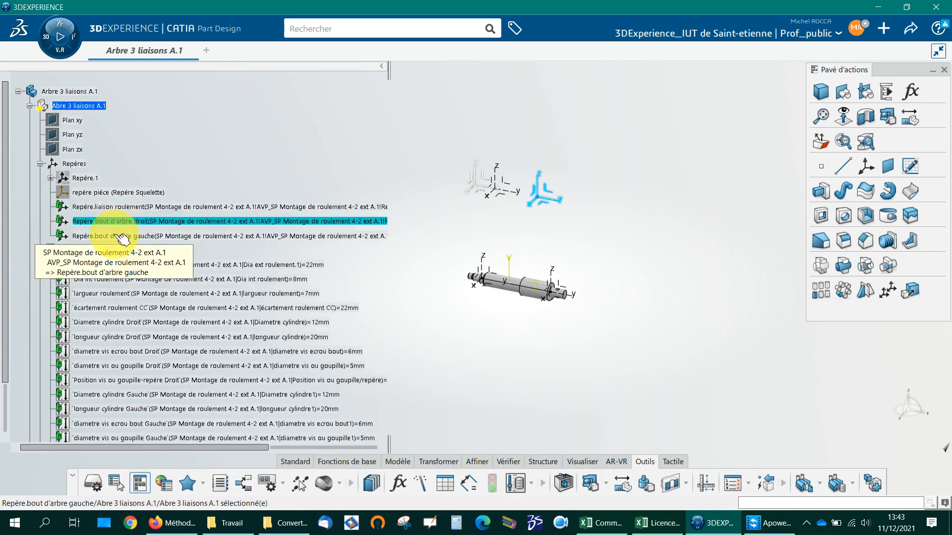
pyautogui.keyDown('ctrl'); pyautogui.click(122, 237); pyautogui.keyUp('ctrl')
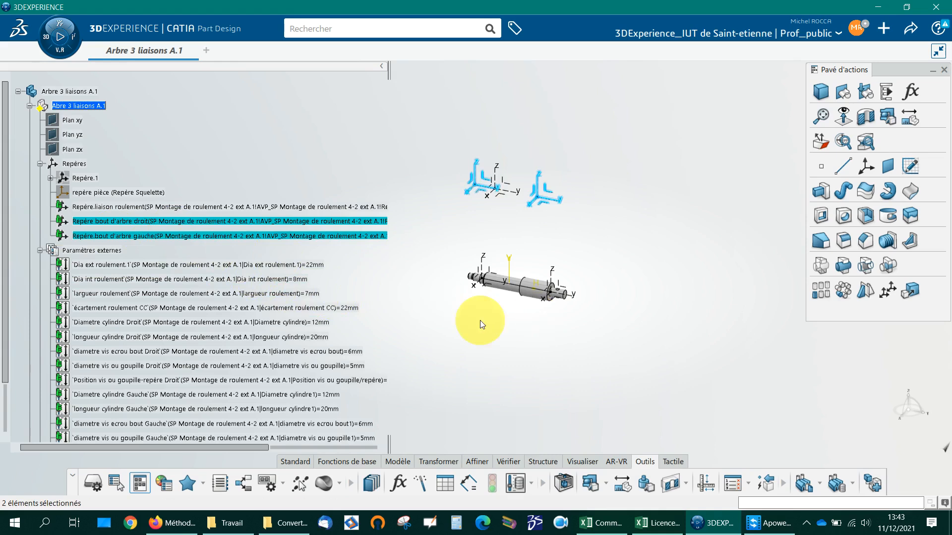
# Step: Try to redefine repère pièce with its origin on Repère.liaison roulement's origin and its X axis along that system's Axe Y
pyautogui.click(133, 193)
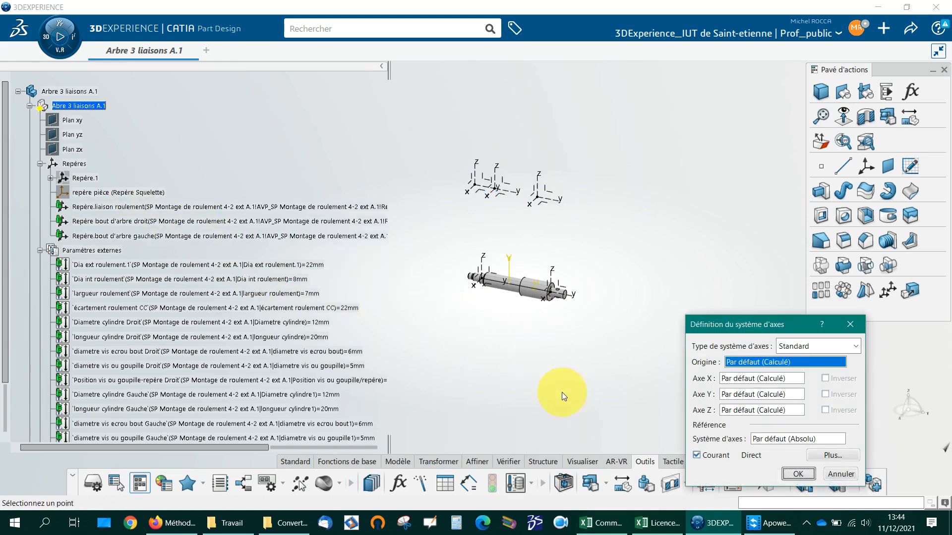
pyautogui.moveTo(605, 276); pyautogui.dragTo(554, 290, button='middle')
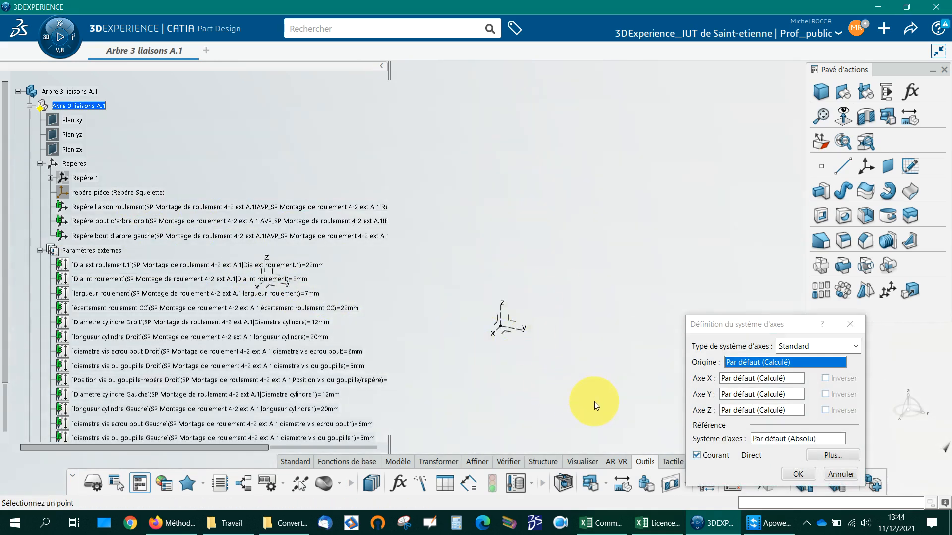
pyautogui.click(505, 328)
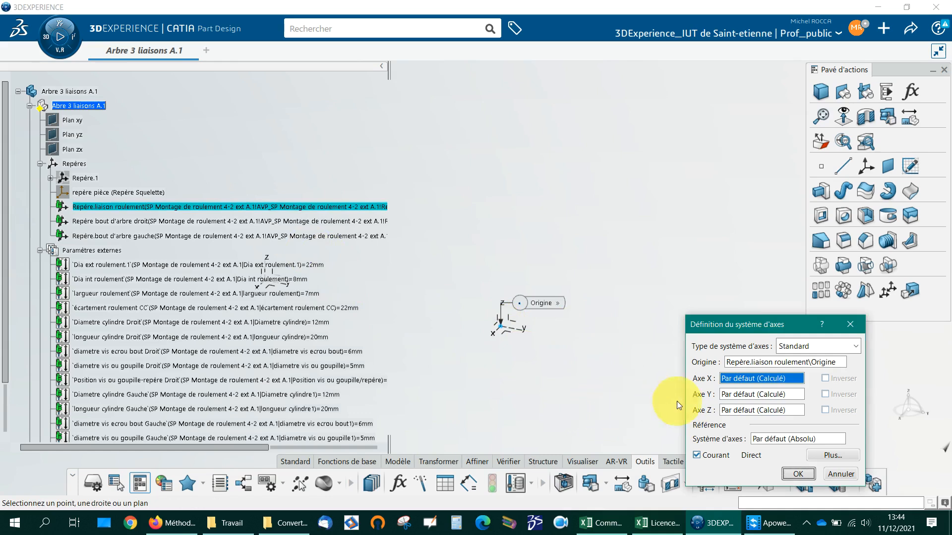
pyautogui.click(497, 329)
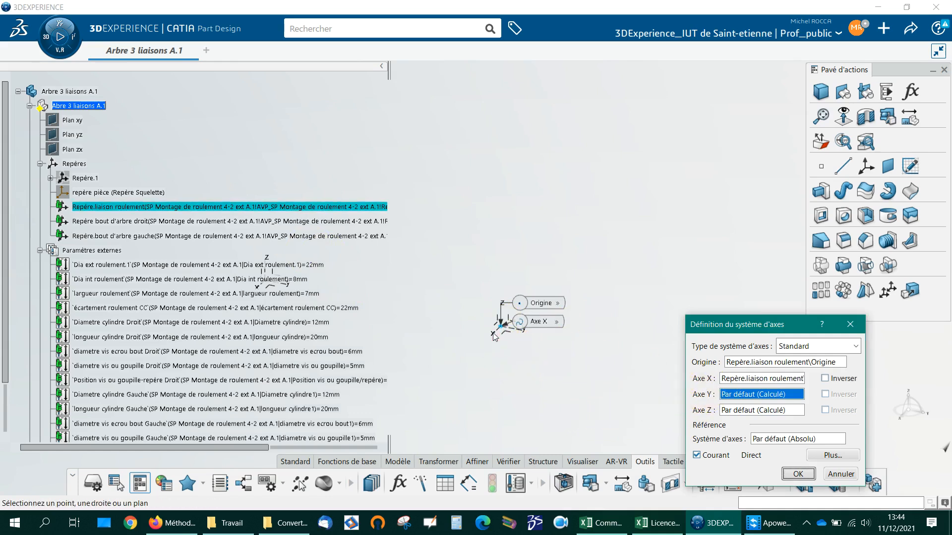
pyautogui.moveTo(523, 326); pyautogui.dragTo(570, 260)
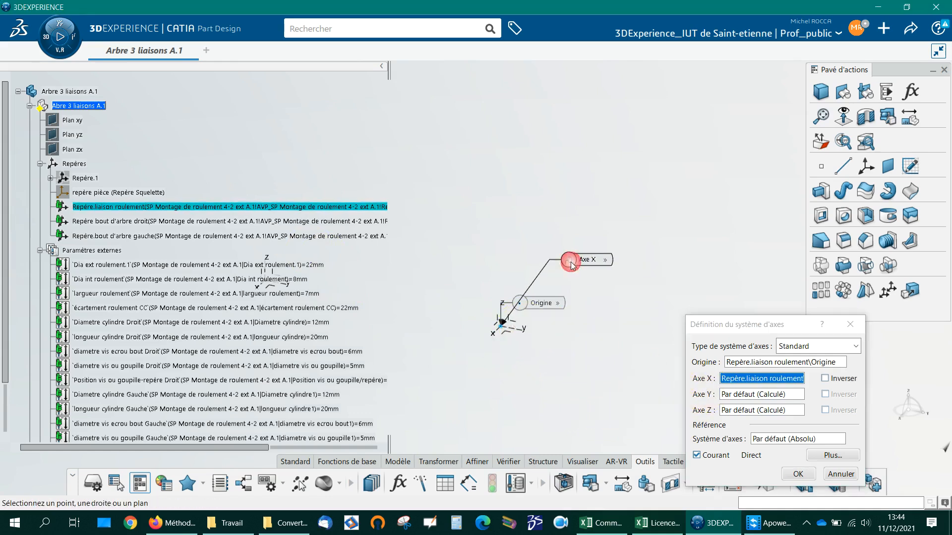
pyautogui.click(530, 329)
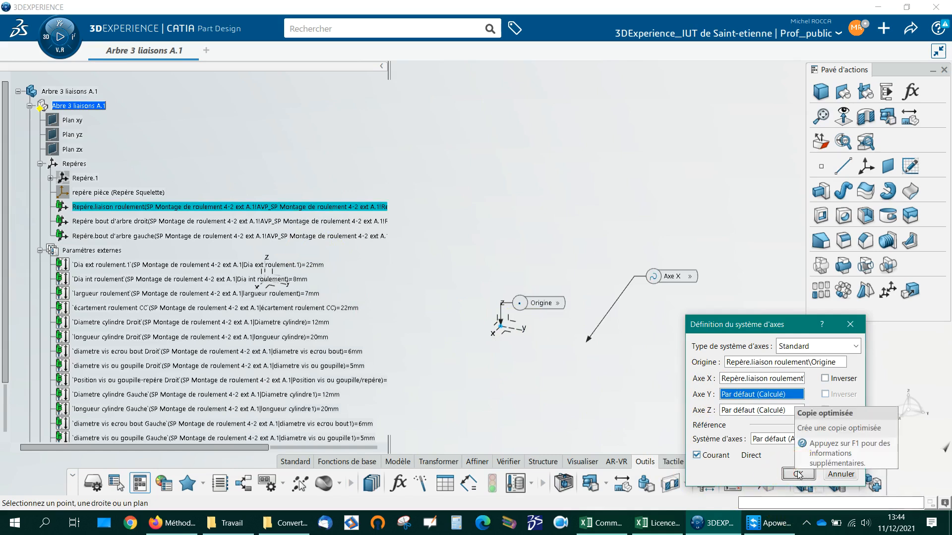
pyautogui.moveTo(570, 404); pyautogui.dragTo(602, 371, button='middle')
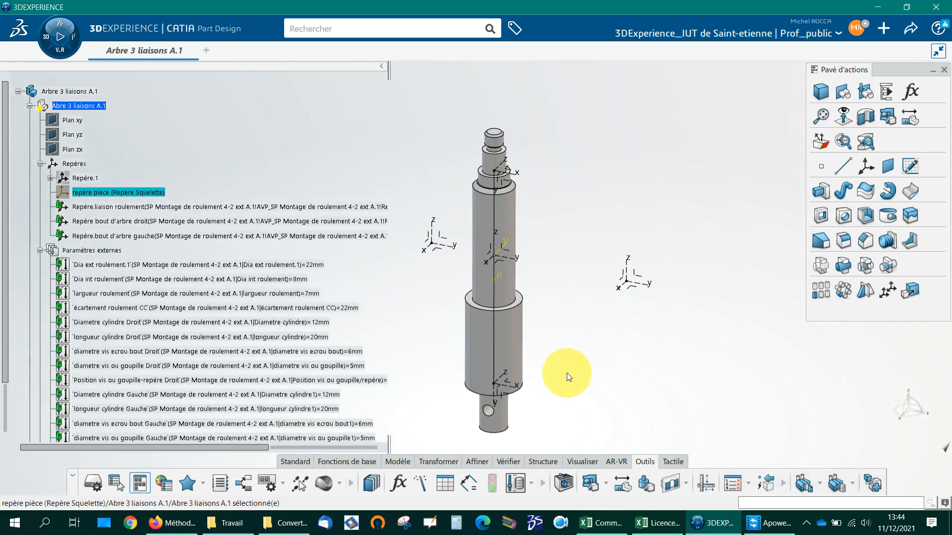
# Step: Clear the X axis and origin references of repère pièce with Aucune sélection and validate the axis system
pyautogui.doubleClick(149, 207)
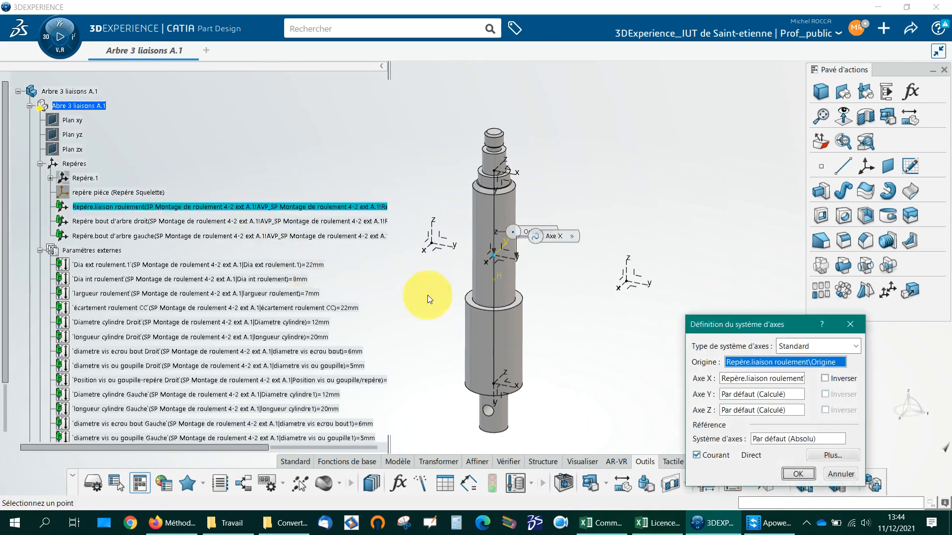
pyautogui.rightClick(745, 379)
pyautogui.click(780, 350)
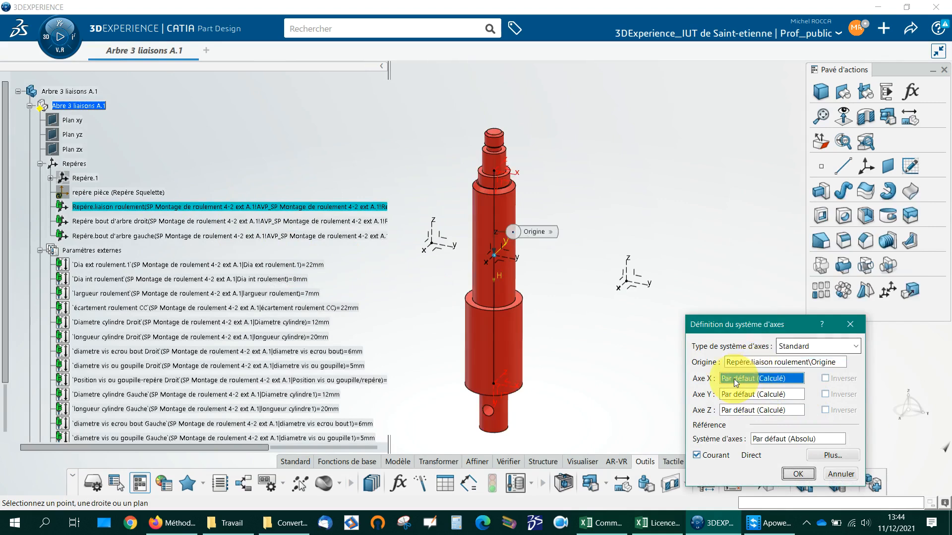
pyautogui.rightClick(746, 362)
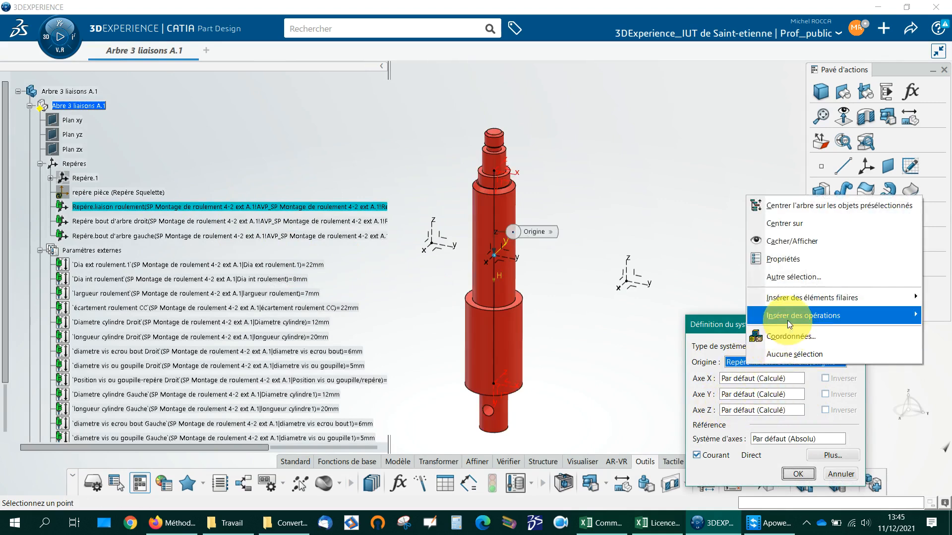
pyautogui.click(788, 353)
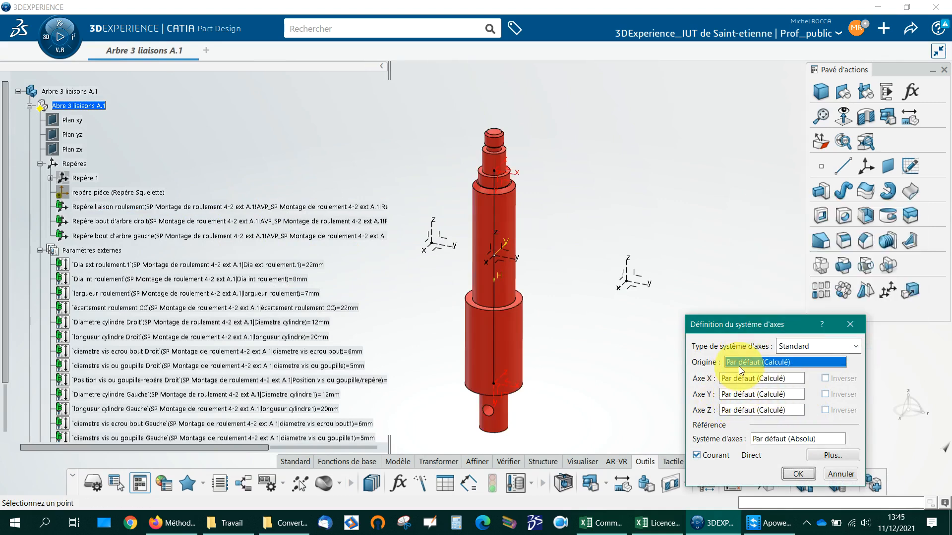
pyautogui.click(797, 474)
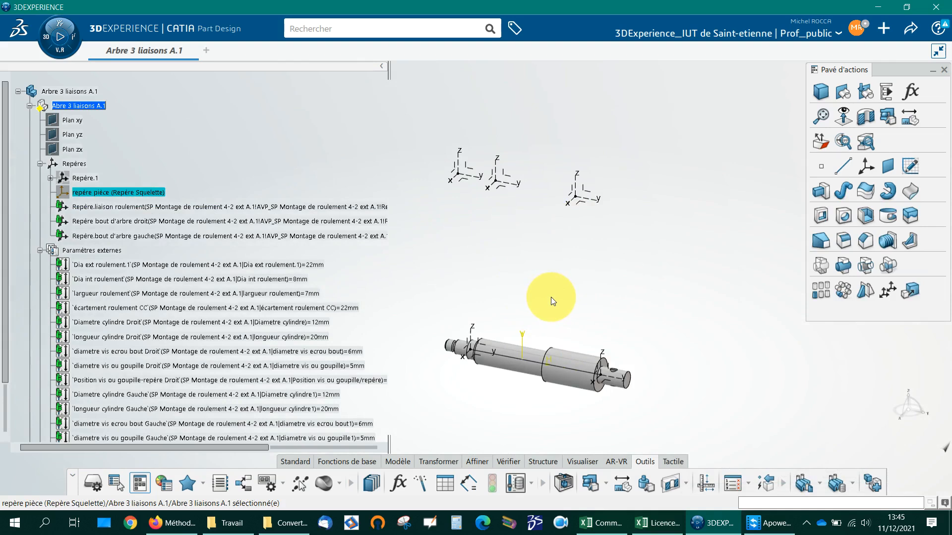
# Step: Redefine repère pièce using Repère.liaison roulement's origin as its origin and that system's Axe Y as its X axis
pyautogui.doubleClick(129, 192)
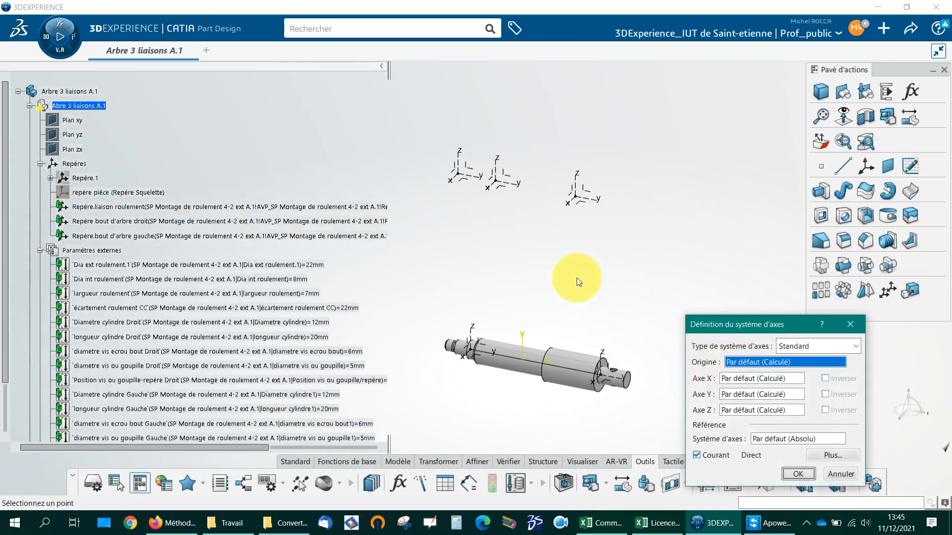
pyautogui.click(502, 183)
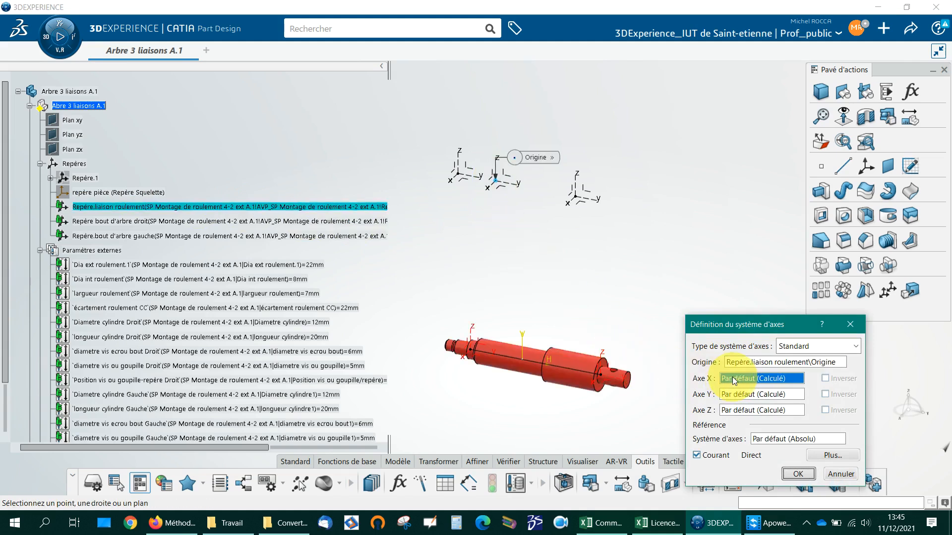
pyautogui.click(492, 190)
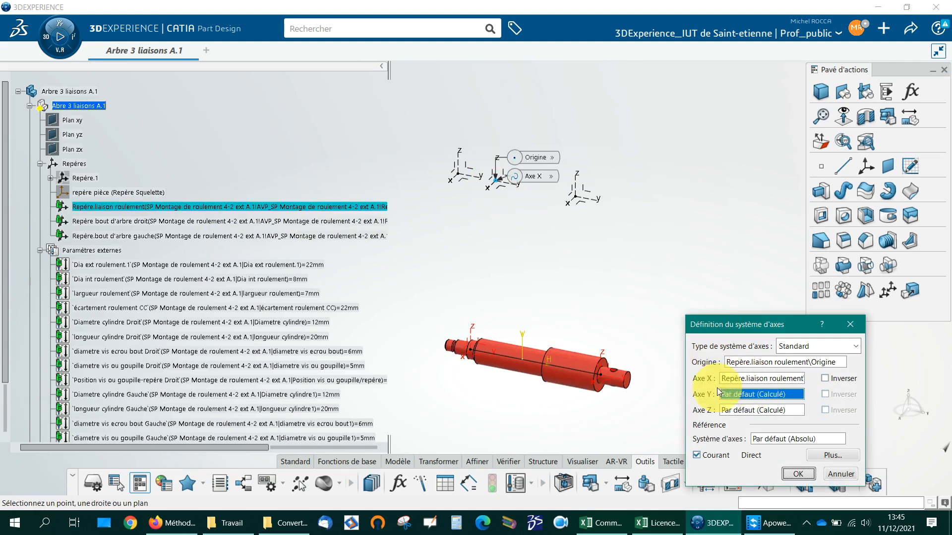
pyautogui.moveTo(685, 407); pyautogui.dragTo(550, 407)
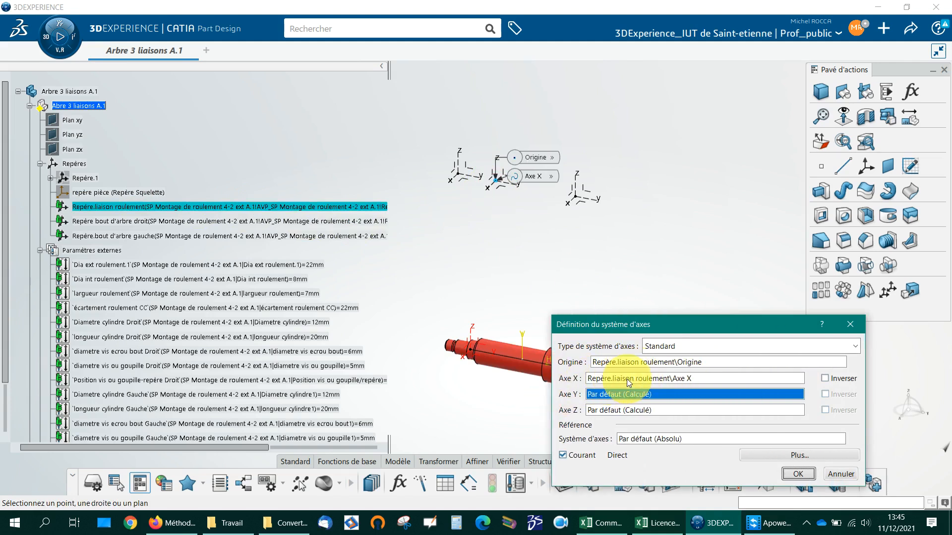
pyautogui.moveTo(668, 326); pyautogui.dragTo(781, 217)
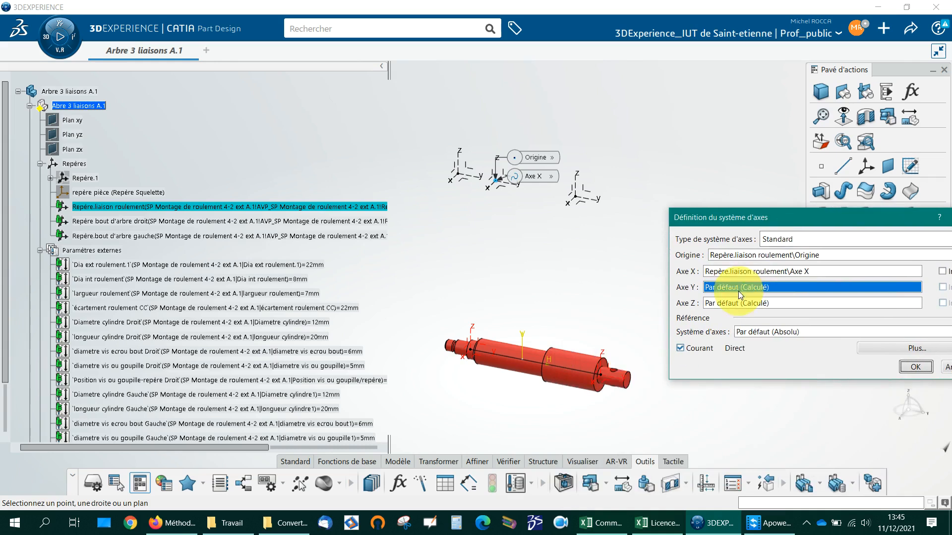
pyautogui.moveTo(516, 176); pyautogui.dragTo(539, 129)
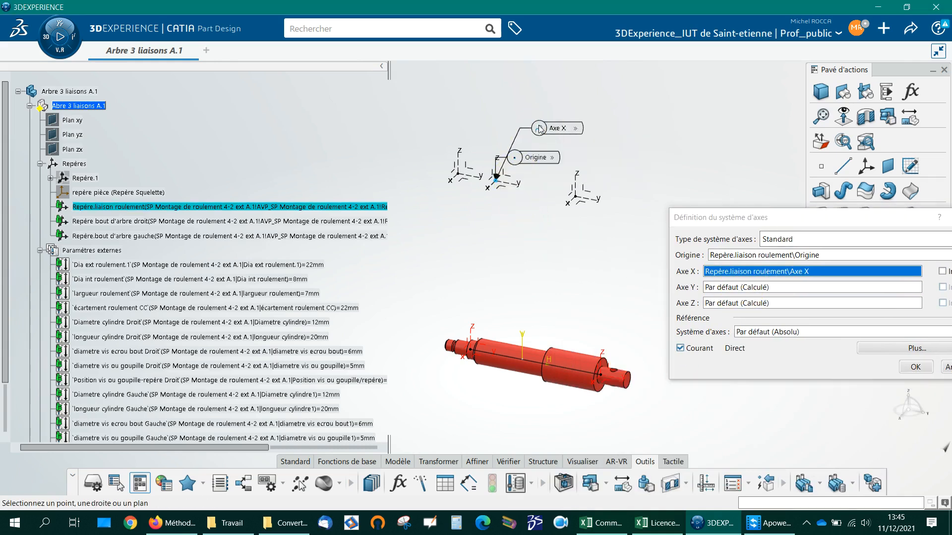
pyautogui.click(525, 186)
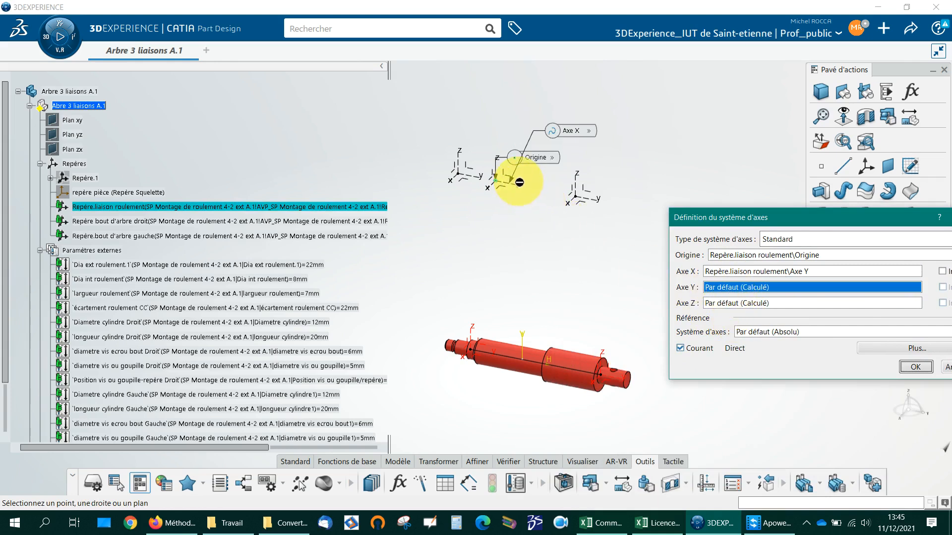
pyautogui.click(520, 216)
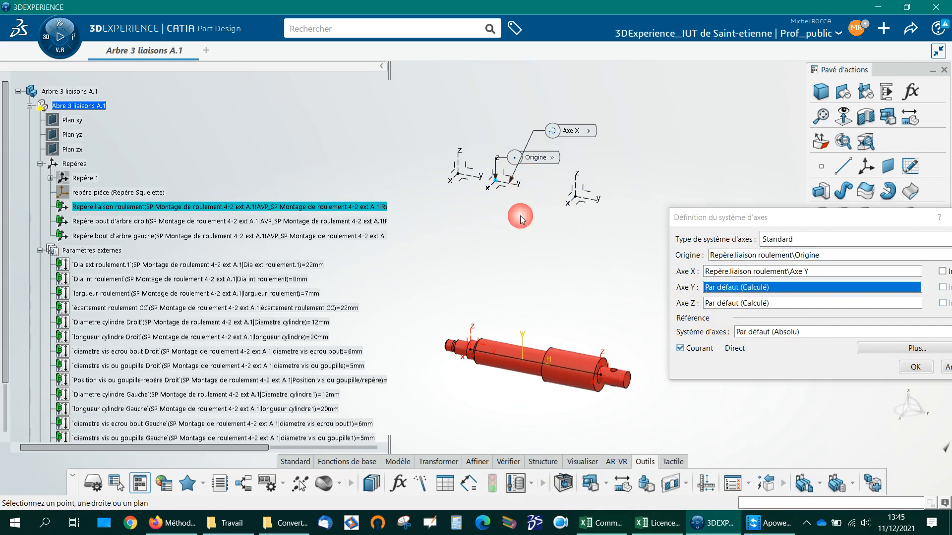
pyautogui.click(734, 289)
pyautogui.click(585, 222)
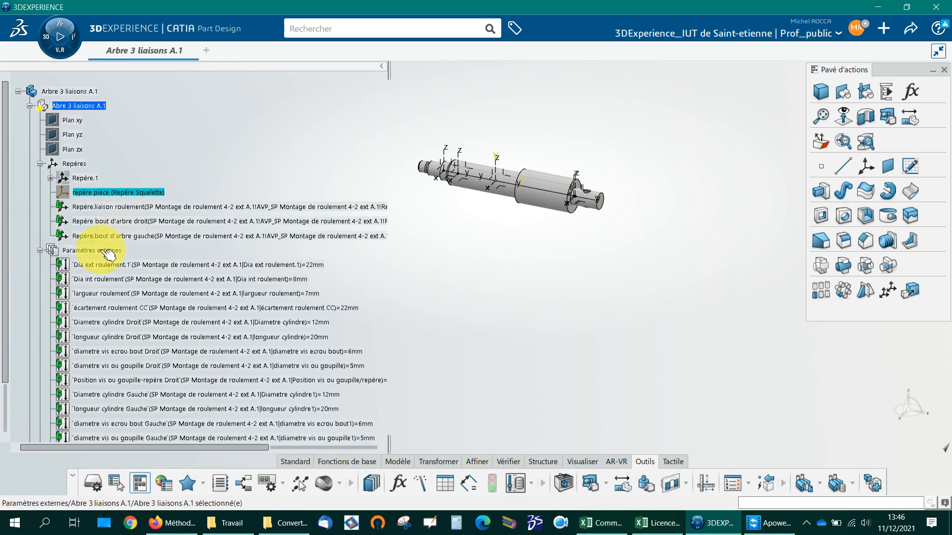
# Step: Open the sketch base du squelette (ne pas supprimer) of the Squelette set for editing
pyautogui.click(40, 250)
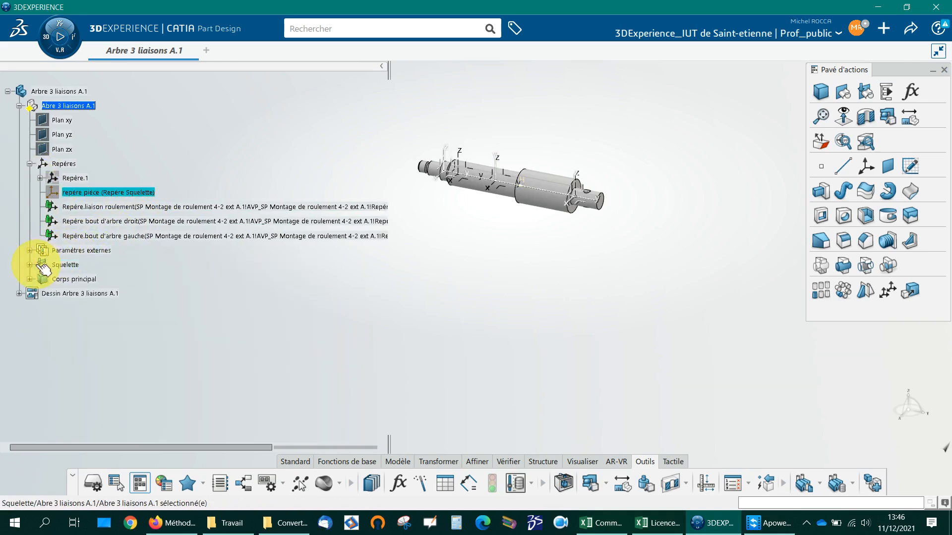
pyautogui.click(30, 265)
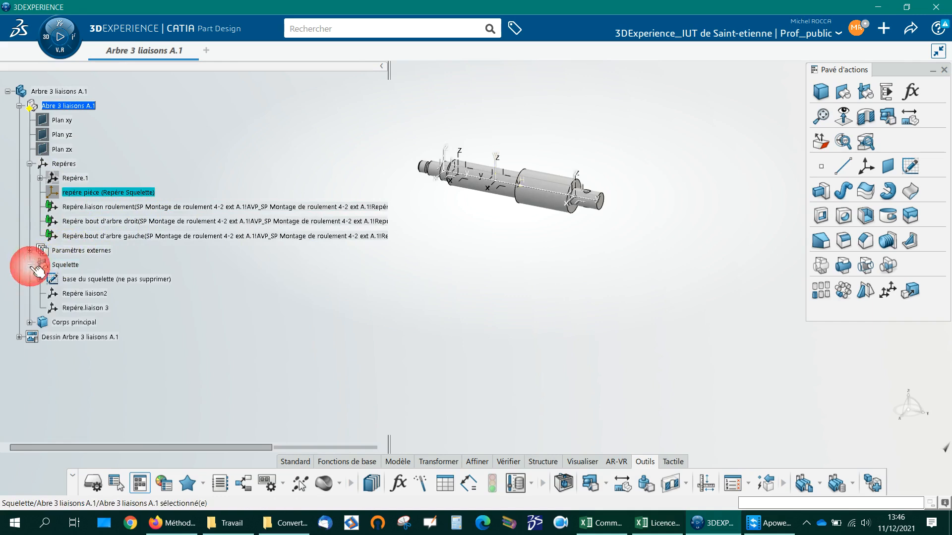
pyautogui.click(95, 280)
pyautogui.doubleClick(94, 278)
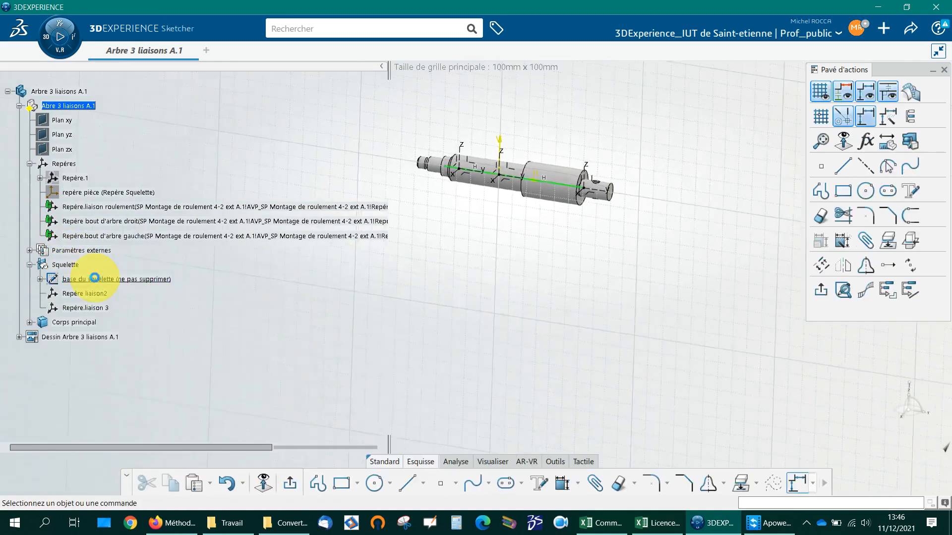
pyautogui.moveTo(492, 264); pyautogui.dragTo(507, 313, button='middle')
pyautogui.click(502, 305)
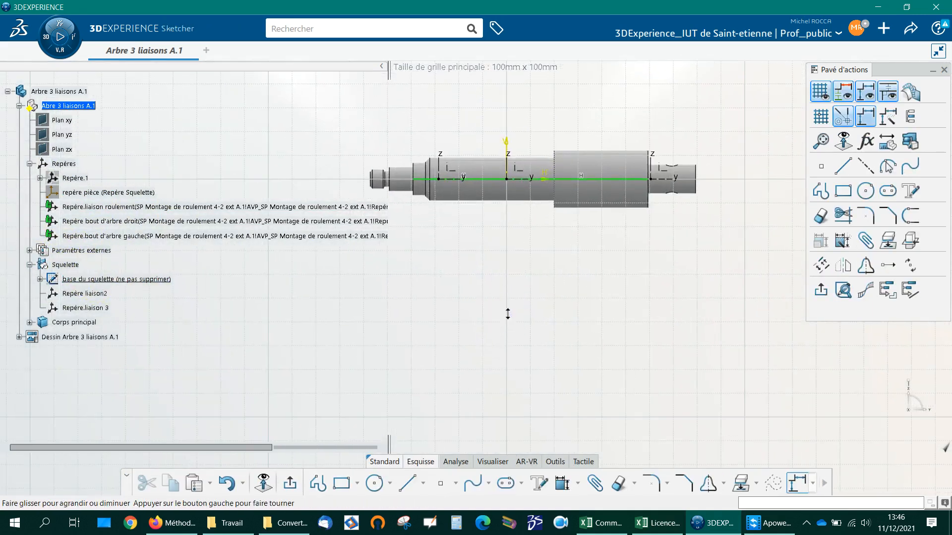
# Step: Pull both end points of the skeleton line inward and make the left one coincident with the origin of Repère.bout d'arbre gauche
pyautogui.moveTo(650, 178); pyautogui.dragTo(604, 180)
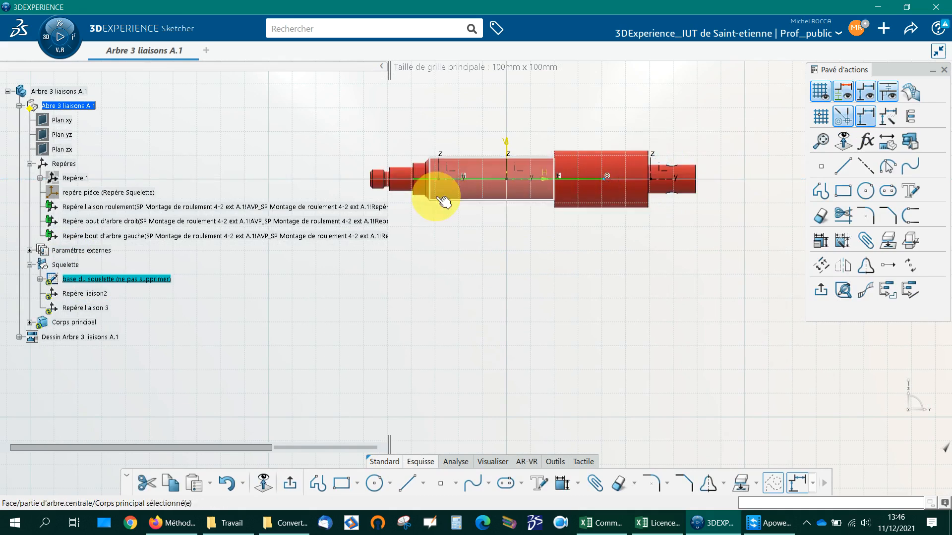
pyautogui.moveTo(414, 179); pyautogui.dragTo(475, 182)
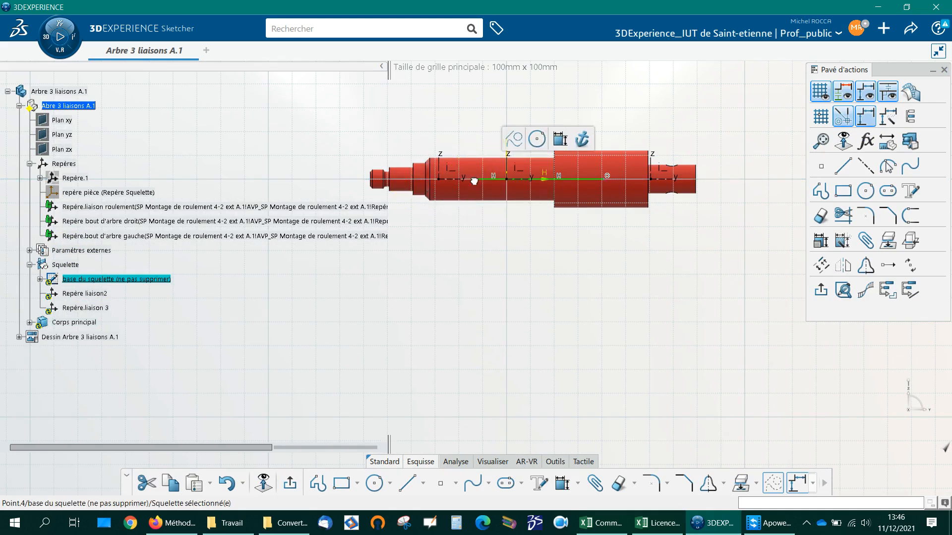
pyautogui.click(559, 138)
pyautogui.click(439, 180)
pyautogui.click(473, 179)
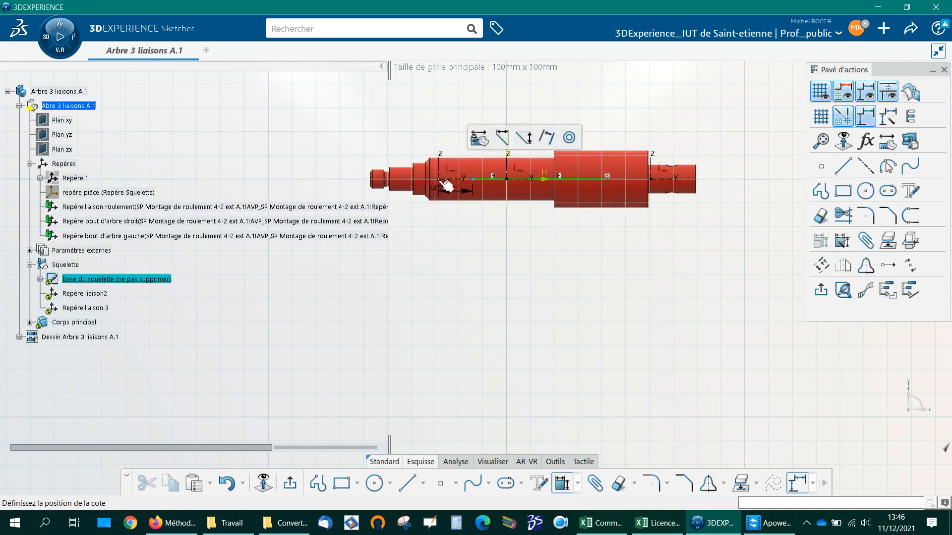
pyautogui.click(569, 137)
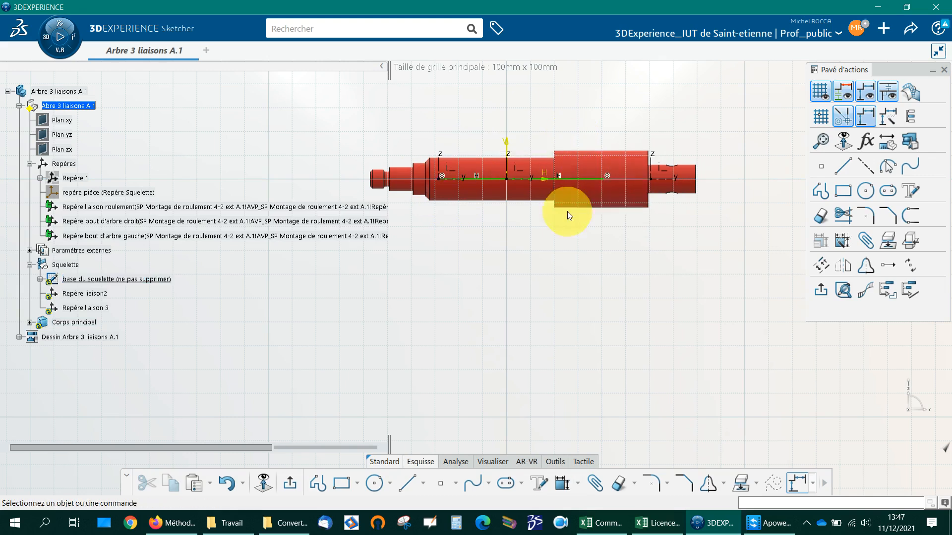
# Step: Make the skeleton line's right end point coincident with the origin of Repère bout d'arbre droit and exit the sketch
pyautogui.click(604, 179)
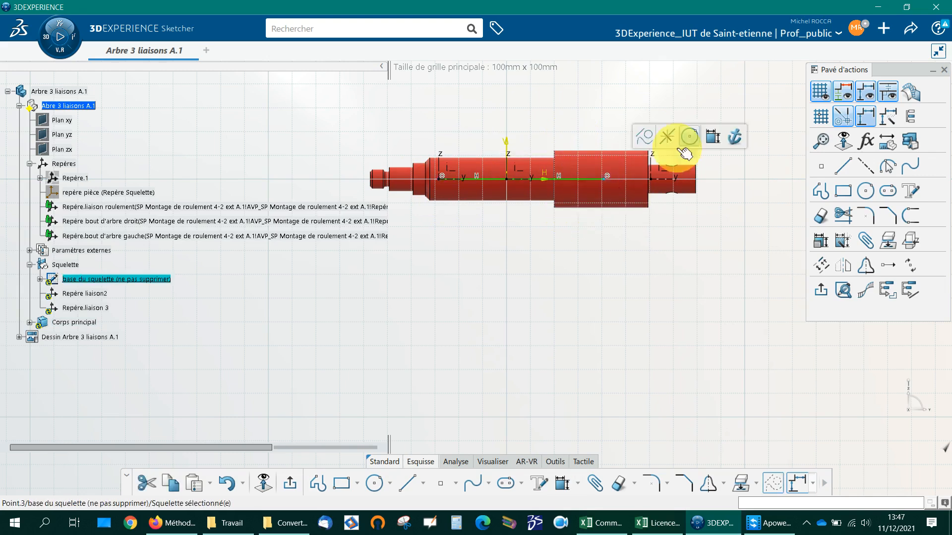
pyautogui.click(714, 138)
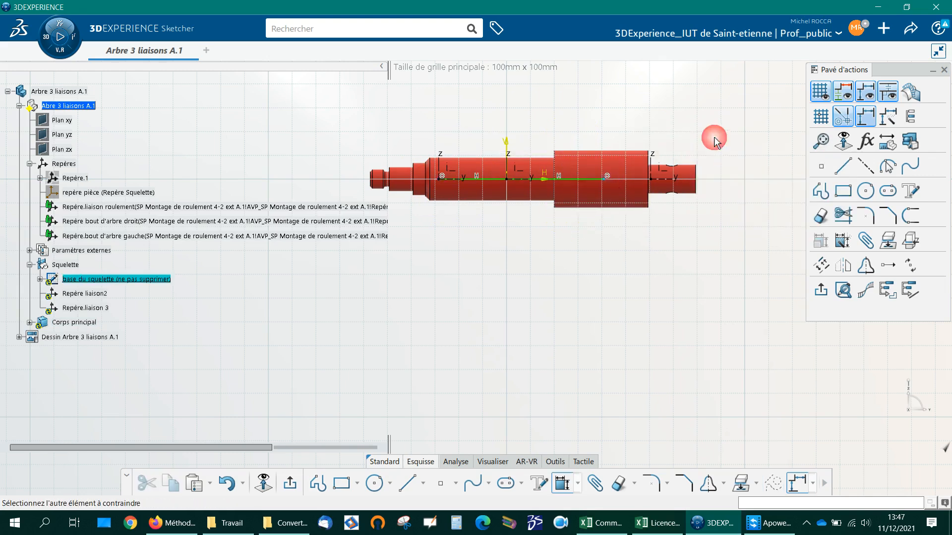
pyautogui.click(657, 186)
pyautogui.click(782, 138)
pyautogui.click(820, 289)
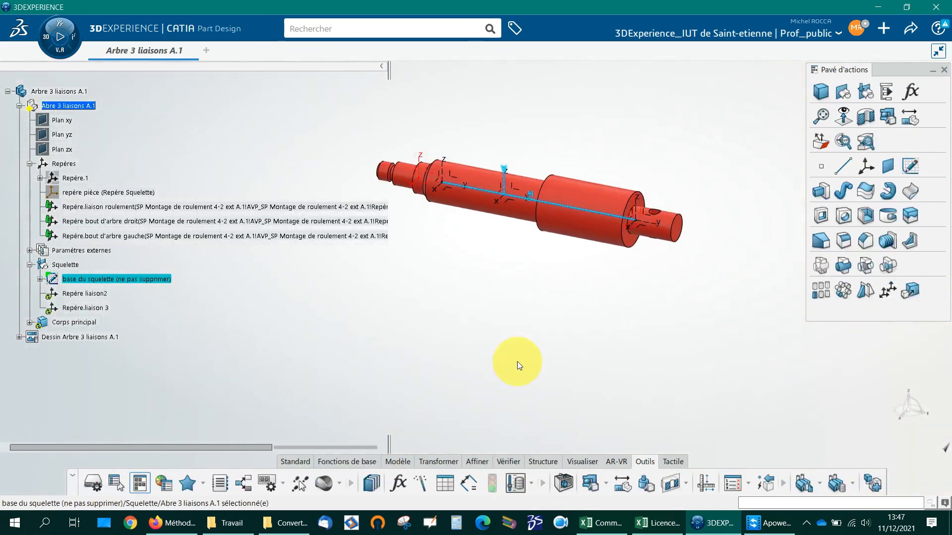
# Step: Update the whole Arbre 3 liaisons A.1 product and dismiss the resulting update diagnosis
pyautogui.rightClick(70, 91)
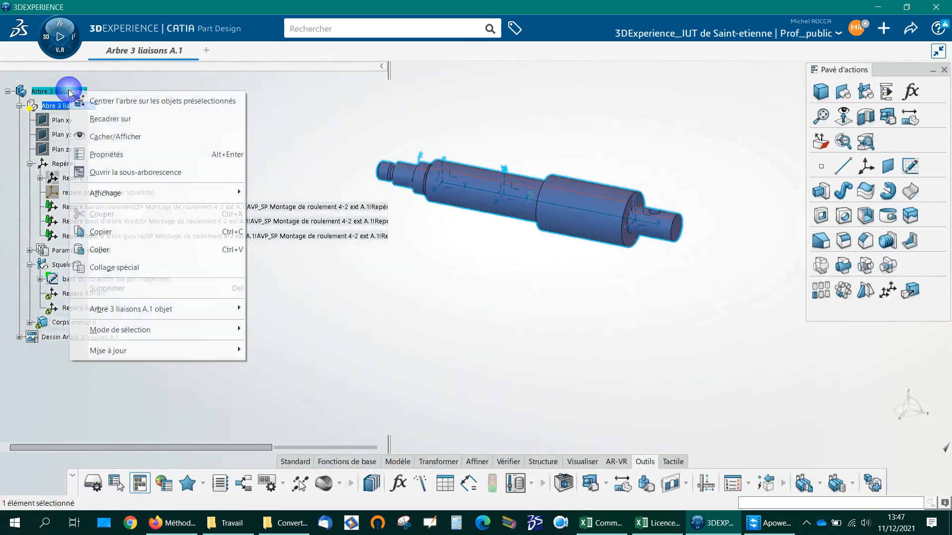
pyautogui.moveTo(238, 350)
pyautogui.click(267, 351)
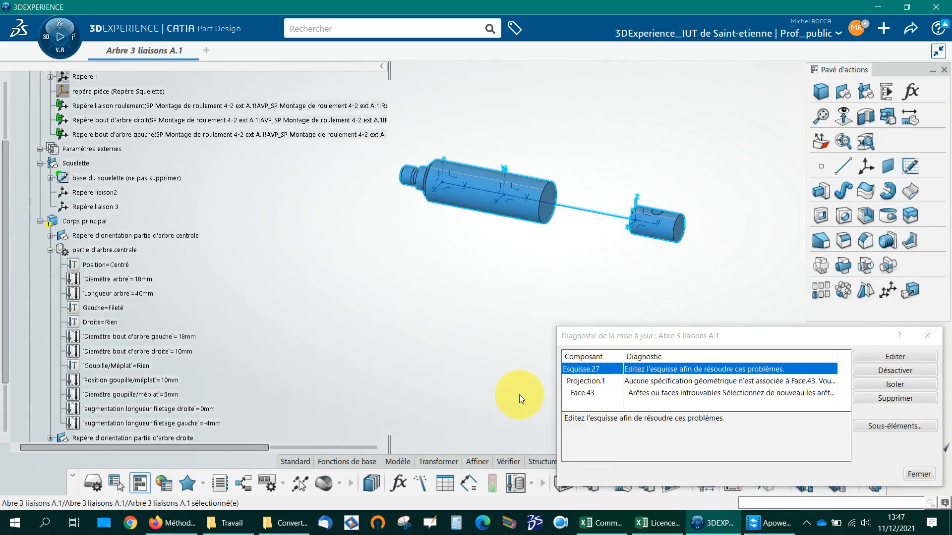
pyautogui.click(92, 222)
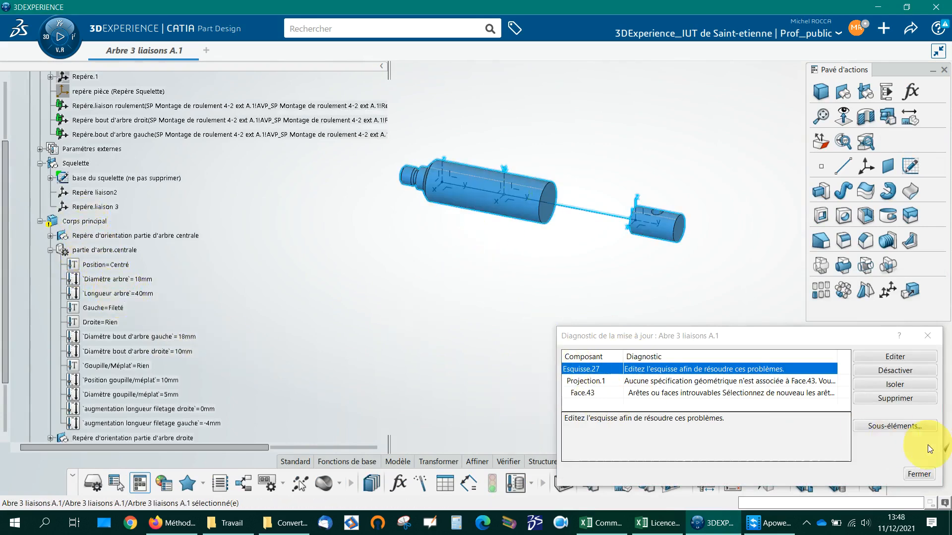
pyautogui.click(918, 474)
# Step: Set the Longueur arbre parameter of partie d'arbre.centrale to 20 mm
pyautogui.doubleClick(151, 293)
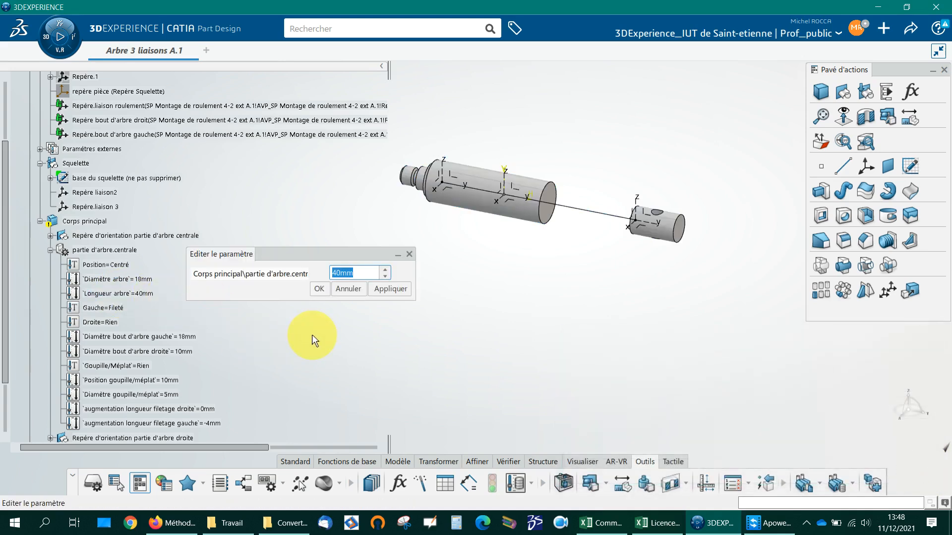
pyautogui.write('20')
pyautogui.press('Return')
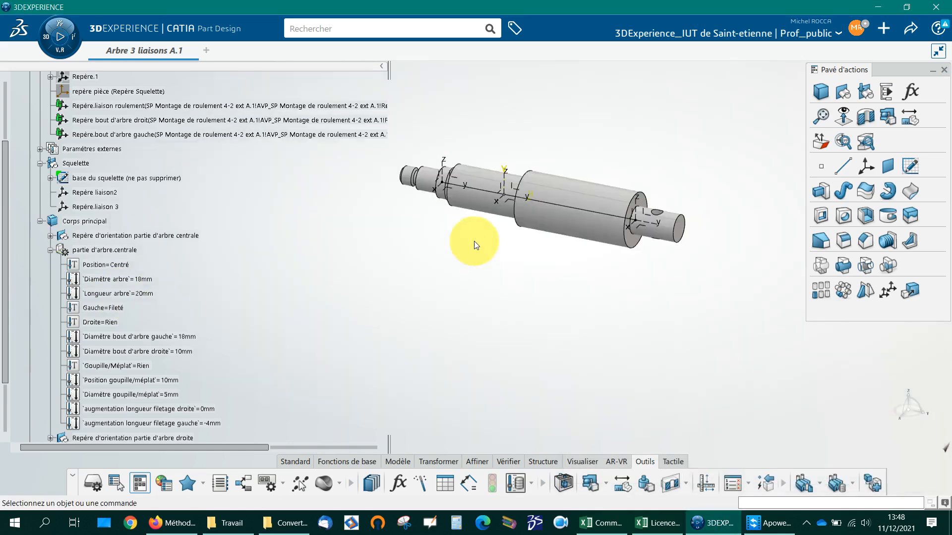
# Step: Examine the rebuilt shaft from several angles together with repère pièce and the base sketch of the skeleton
pyautogui.click(478, 207)
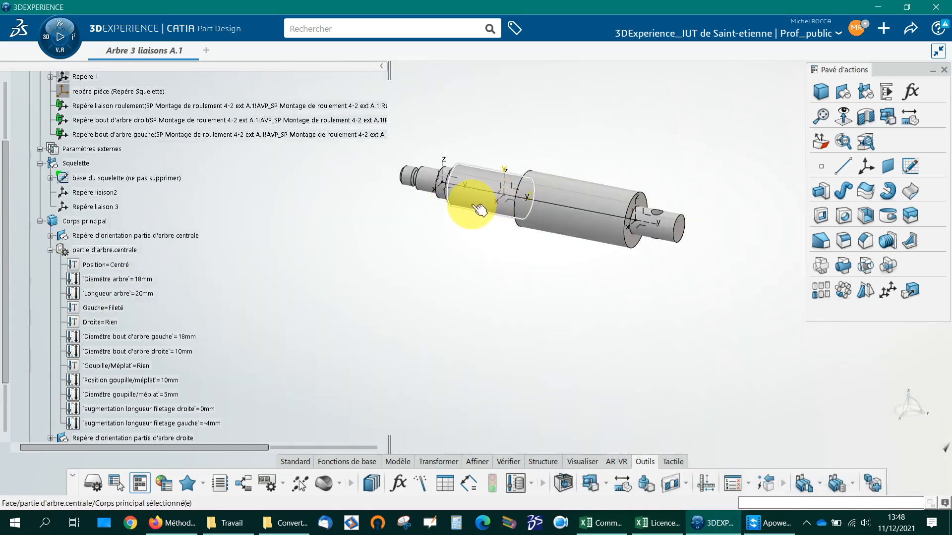
pyautogui.moveTo(498, 291); pyautogui.dragTo(596, 272, button='middle')
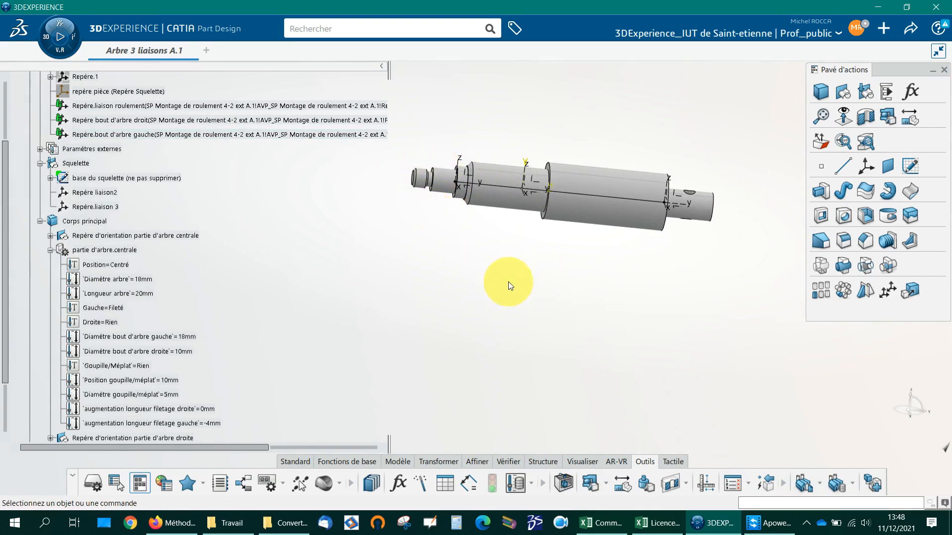
pyautogui.moveTo(675, 272); pyautogui.dragTo(617, 301, button='middle')
pyautogui.moveTo(416, 308); pyautogui.dragTo(383, 404, button='middle')
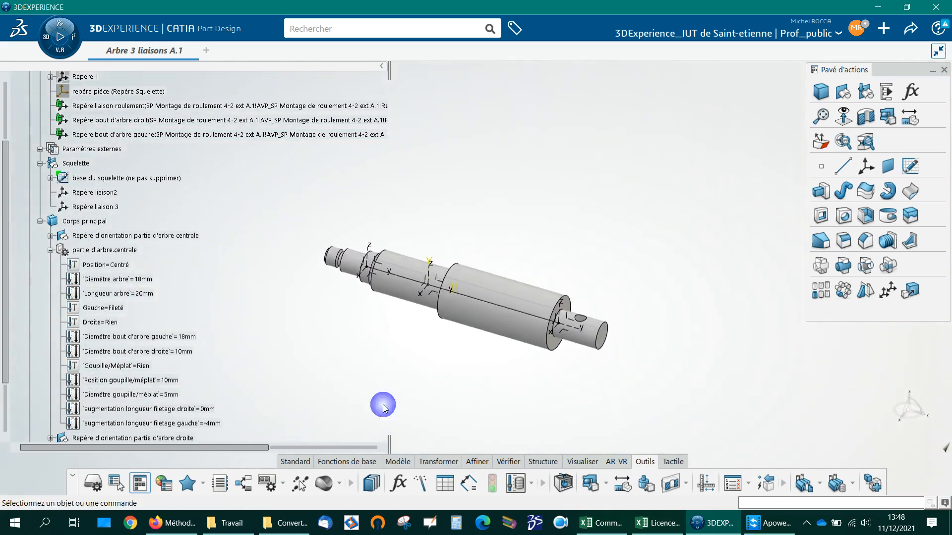
pyautogui.scroll(1, 100, 162)
pyautogui.click(102, 138)
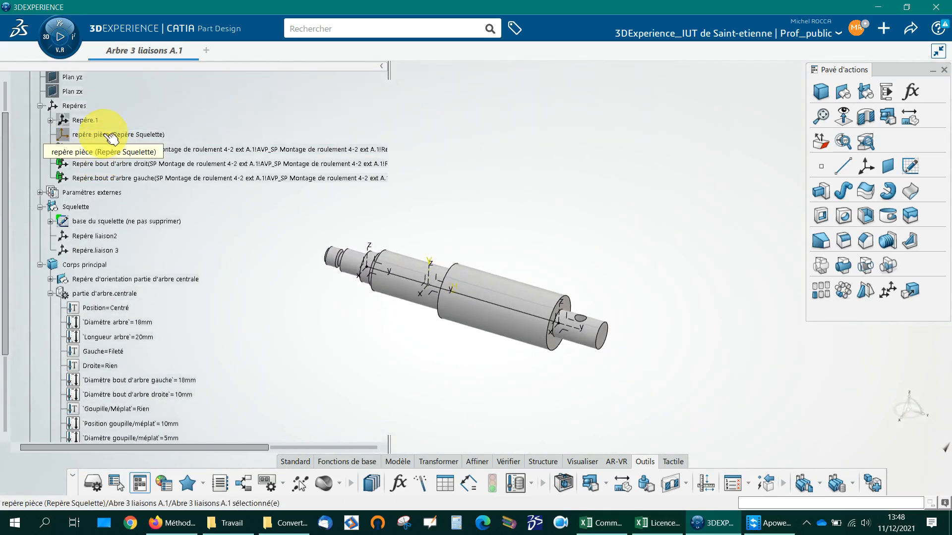
pyautogui.click(102, 223)
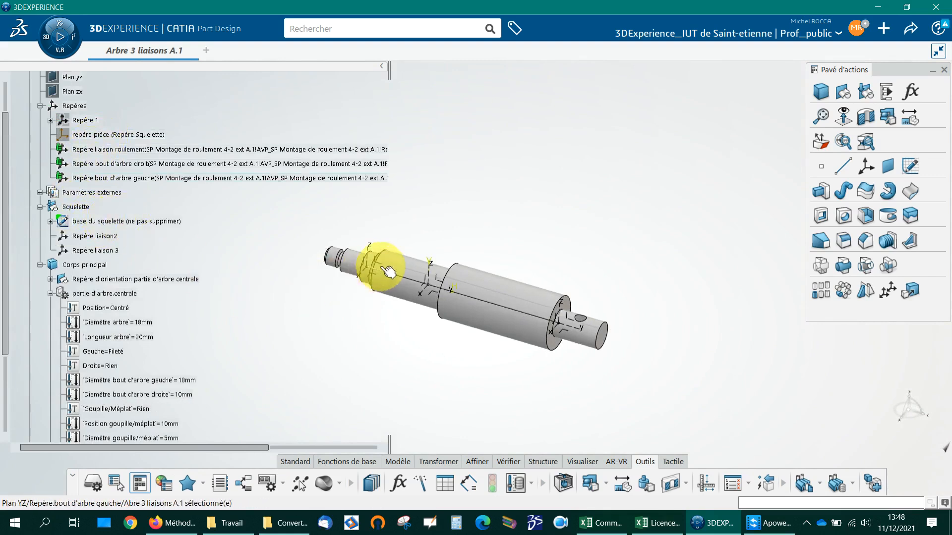
pyautogui.moveTo(362, 379); pyautogui.dragTo(404, 340, button='middle')
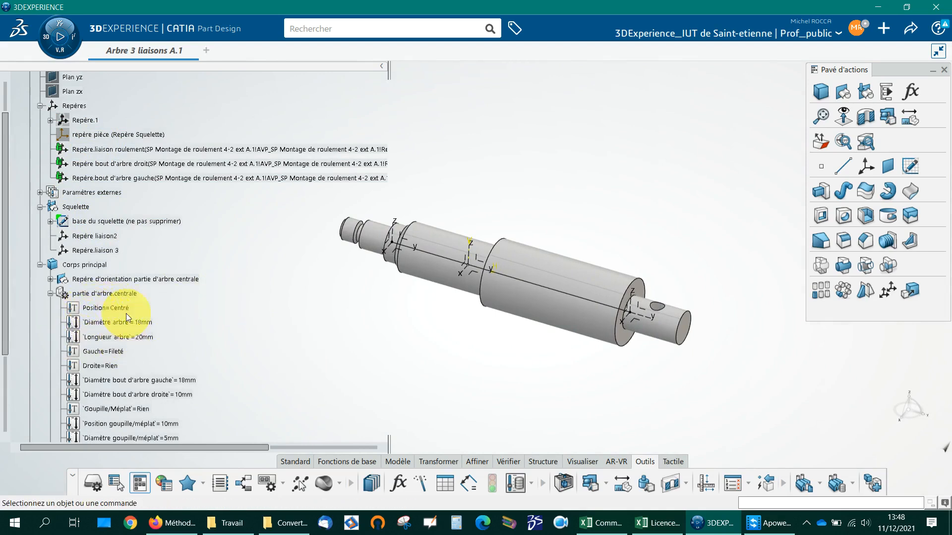
# Step: Drive the Diamètre arbre of partie d'arbre.centrale with a formula equal to the external parameter Dia int roulement
pyautogui.click(40, 192)
pyautogui.scroll(-2, 176, 253)
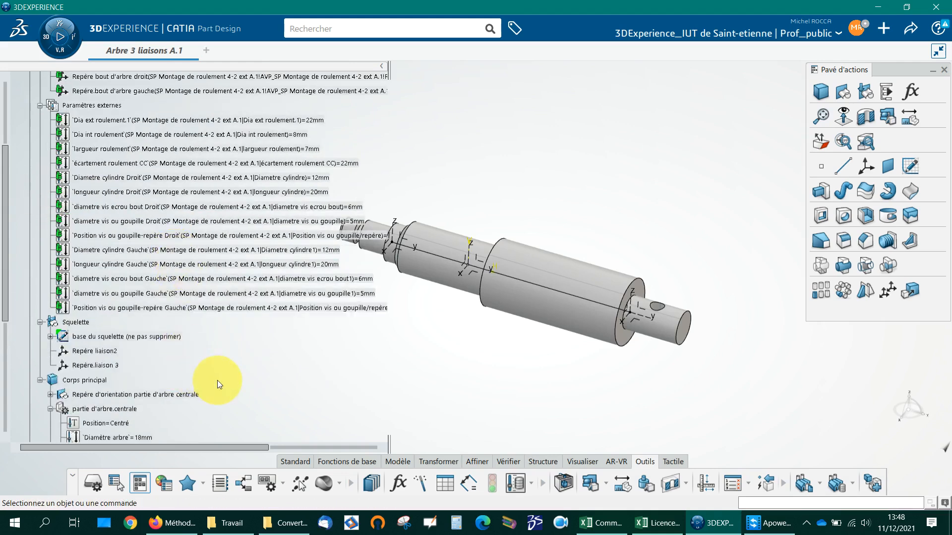
pyautogui.scroll(-2, 219, 385)
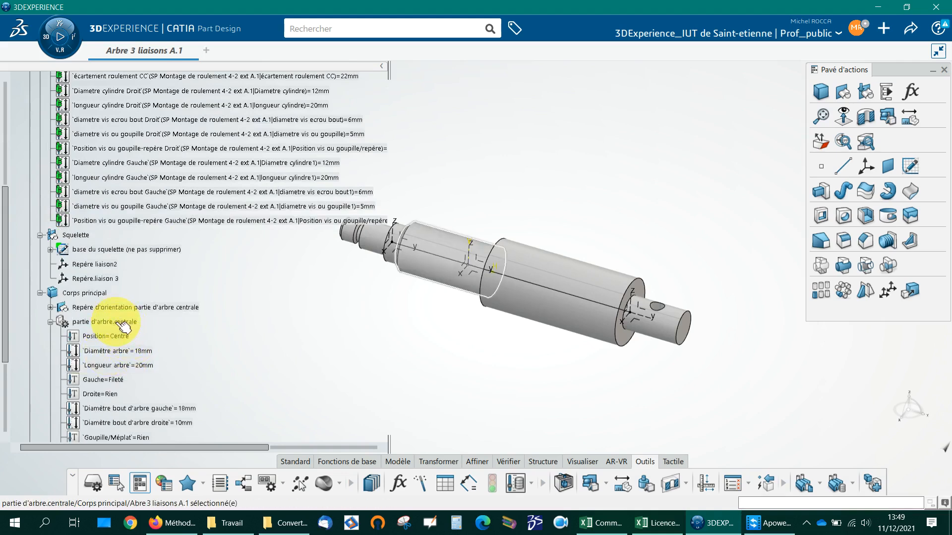
pyautogui.click(120, 351)
pyautogui.doubleClick(114, 352)
pyautogui.rightClick(351, 275)
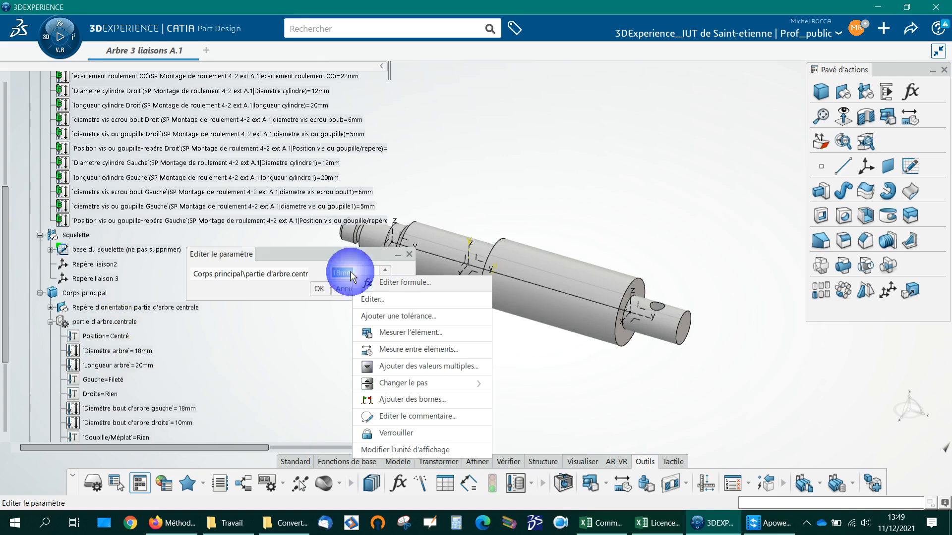
pyautogui.click(375, 281)
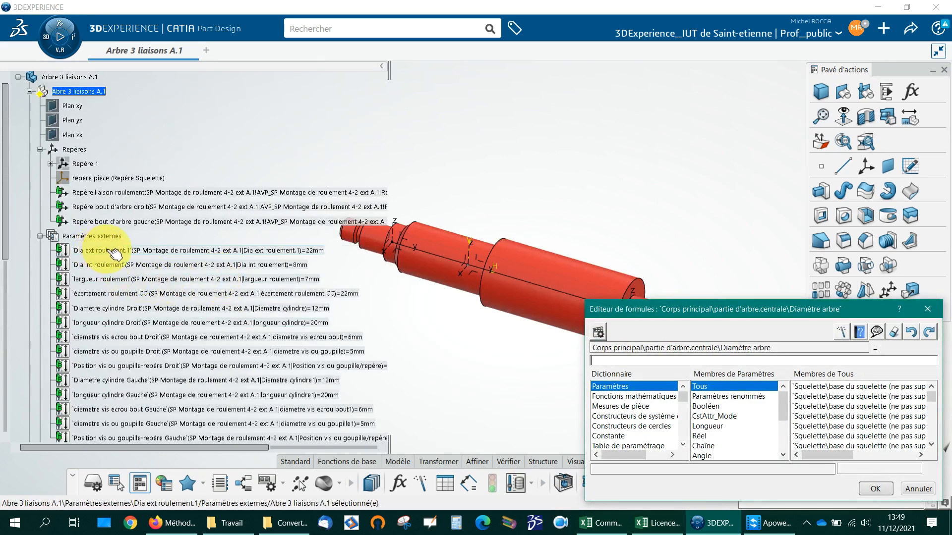
pyautogui.click(111, 267)
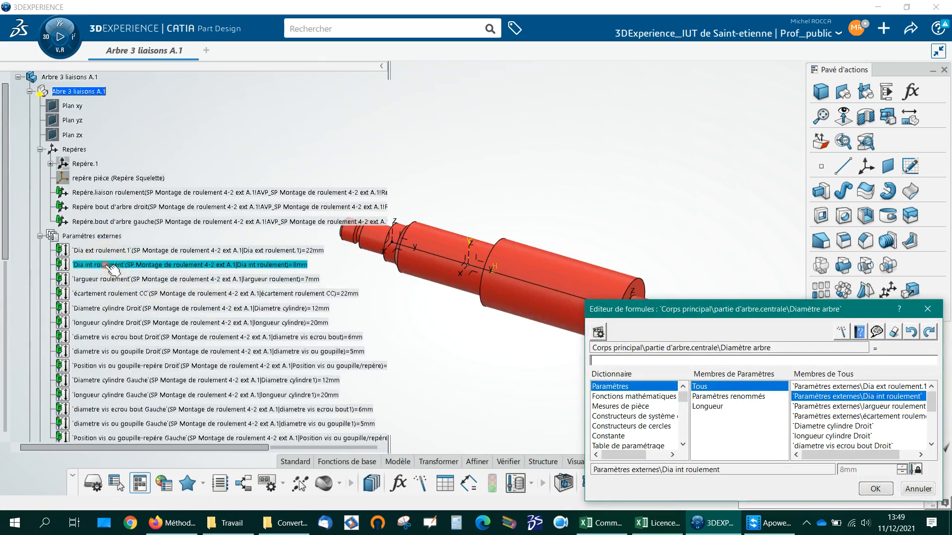
pyautogui.click(874, 489)
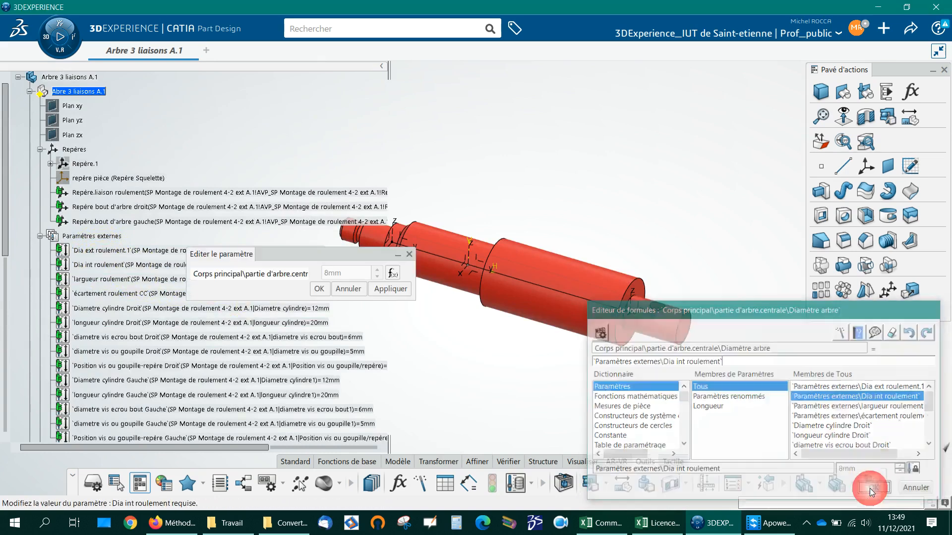
pyautogui.click(317, 289)
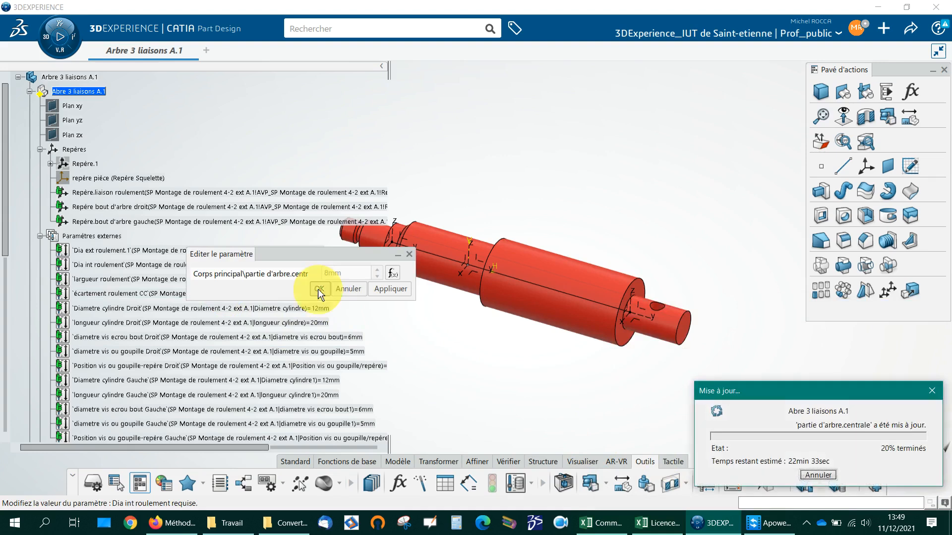
pyautogui.moveTo(467, 362); pyautogui.dragTo(520, 319, button='middle')
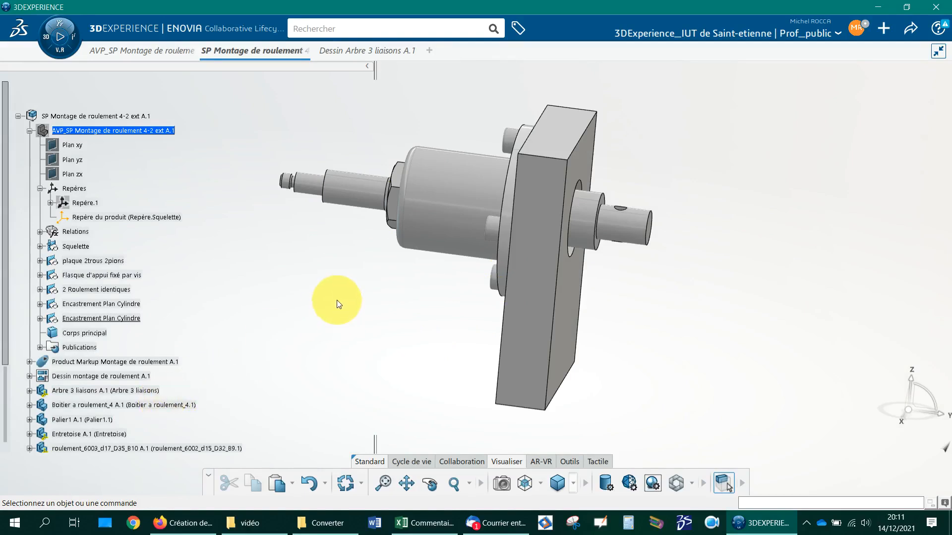
# Step: Expand the Connexions mécaniques of the SP Montage de roulement 4-2 ext assembly and review its Fixer and Pivot connections
pyautogui.moveTo(356, 299); pyautogui.dragTo(415, 262, button='middle')
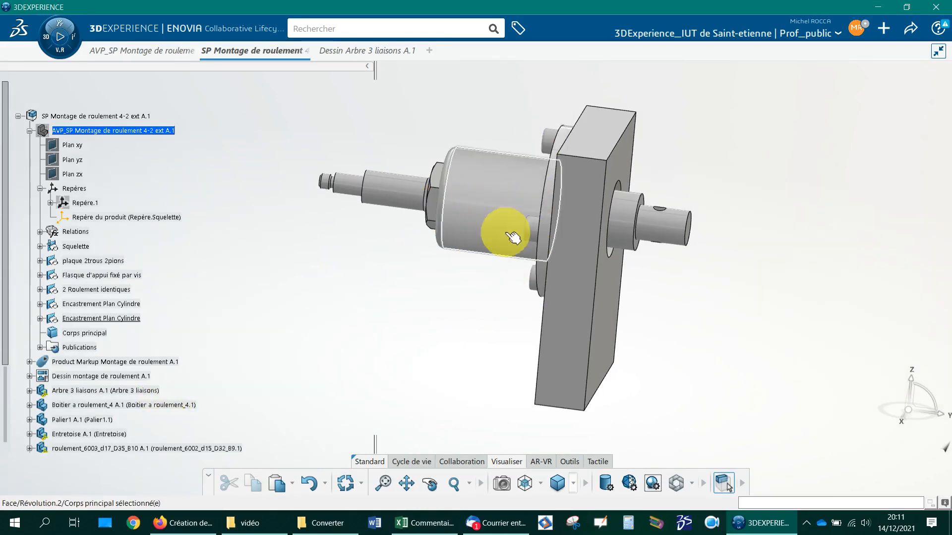
pyautogui.scroll(-4, 211, 346)
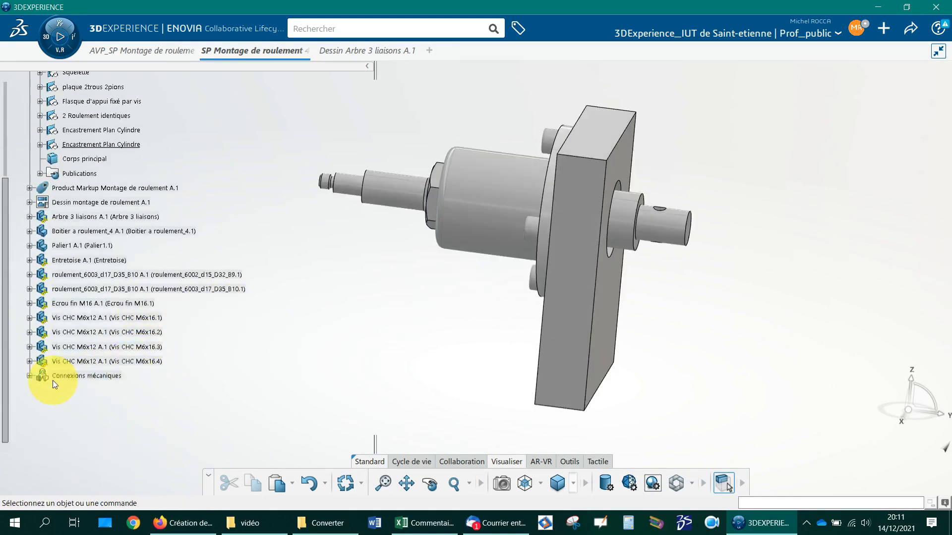
pyautogui.click(29, 375)
pyautogui.click(98, 378)
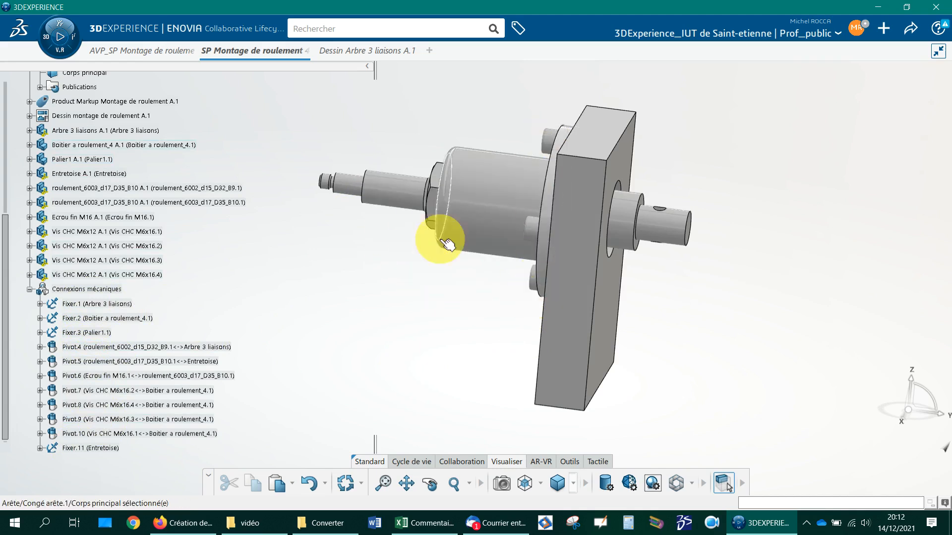
pyautogui.click(150, 363)
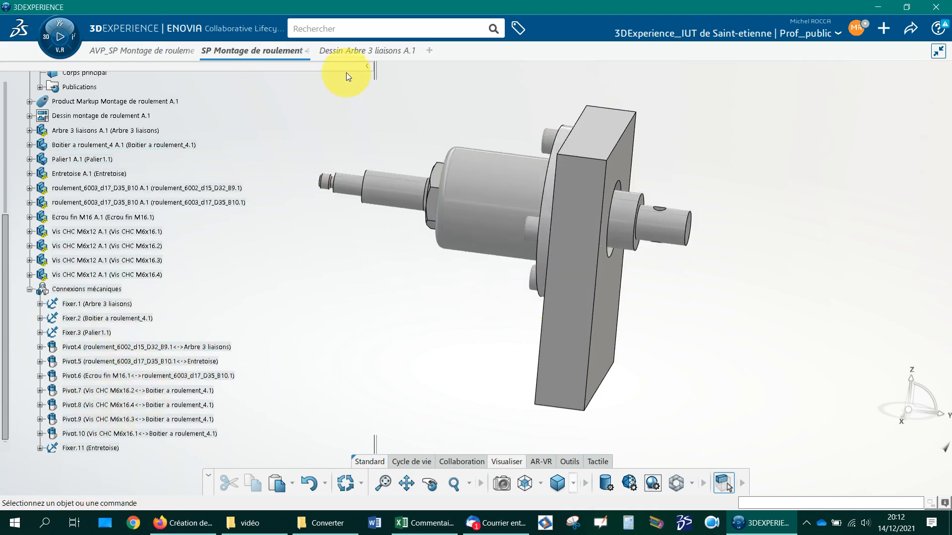
pyautogui.moveTo(349, 50)
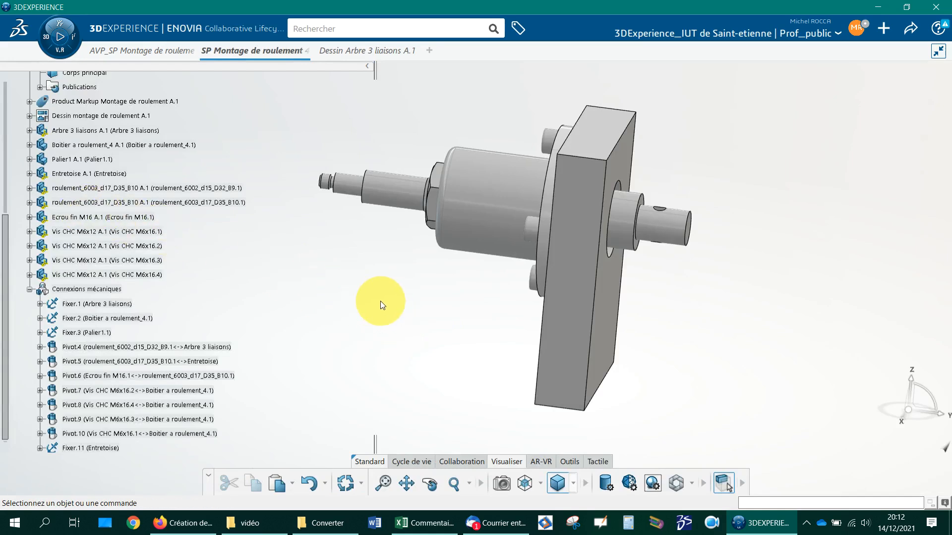
# Step: In the AVP_SP Montage de roulement skeleton, set the two identical bearings' Dia ext roulement to 40 mm and Dia int roulement to 20 mm
pyautogui.click(130, 53)
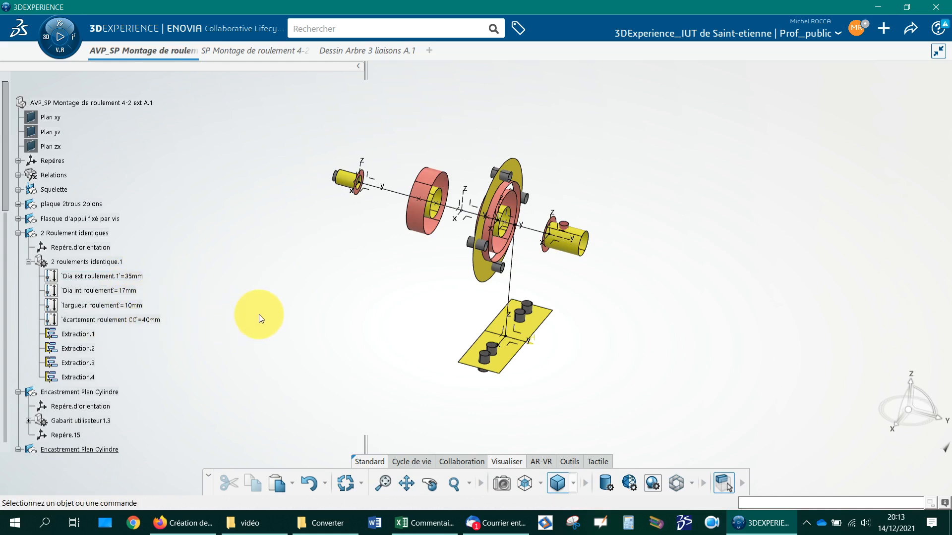
pyautogui.click(133, 277)
pyautogui.doubleClick(138, 280)
pyautogui.doubleClick(337, 274)
pyautogui.press('Return')
pyautogui.doubleClick(133, 291)
pyautogui.write('20')
pyautogui.press('Return')
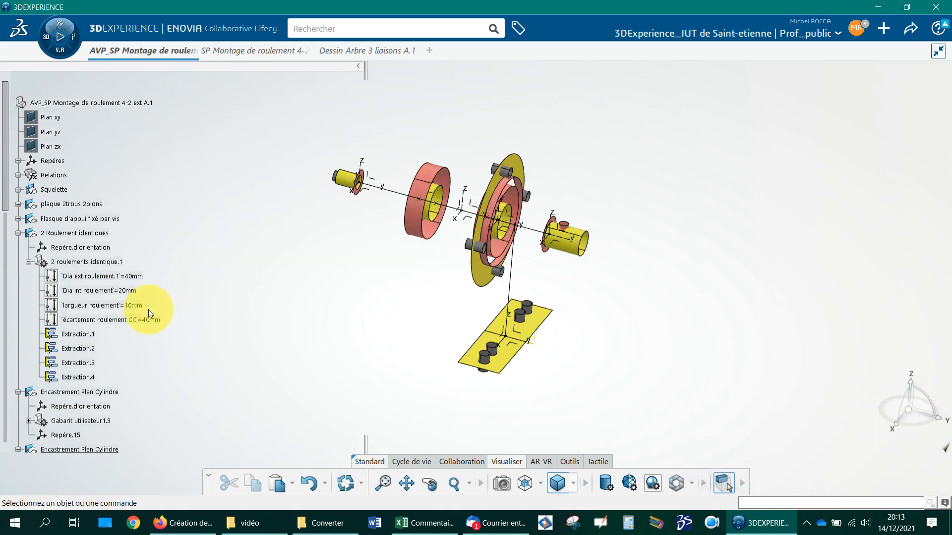
# Step: Set the bearings' largueur roulement to 12 mm and their écartement roulement CC to 60 mm
pyautogui.doubleClick(148, 307)
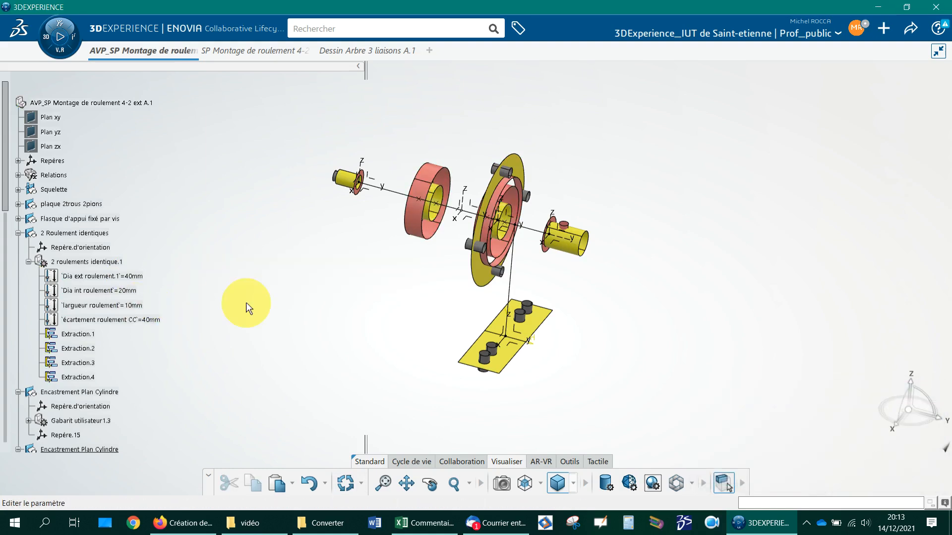
pyautogui.write('12')
pyautogui.press('Return')
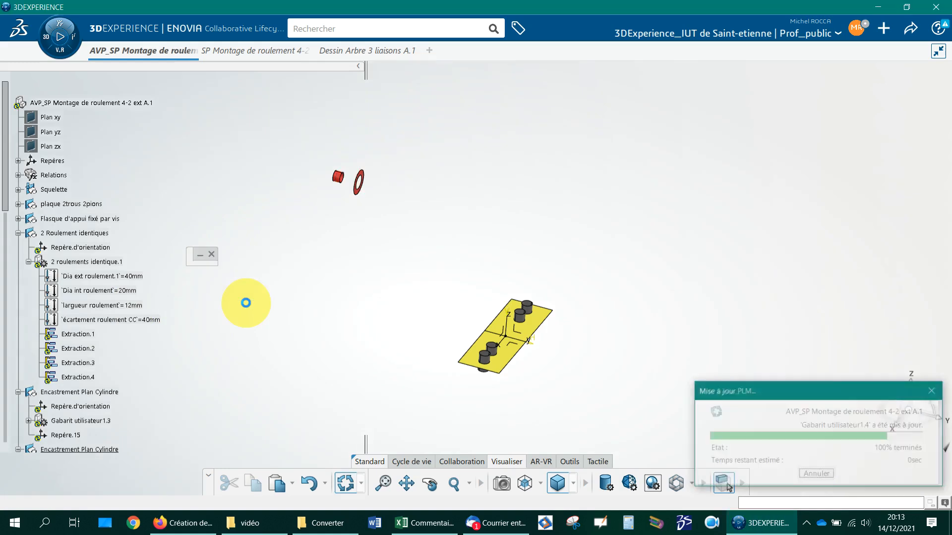
pyautogui.doubleClick(154, 321)
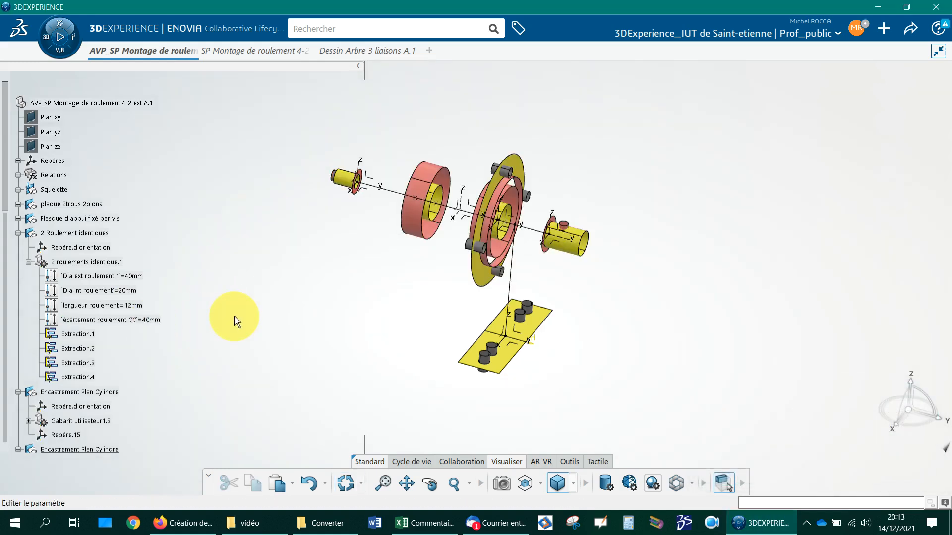
pyautogui.write('60')
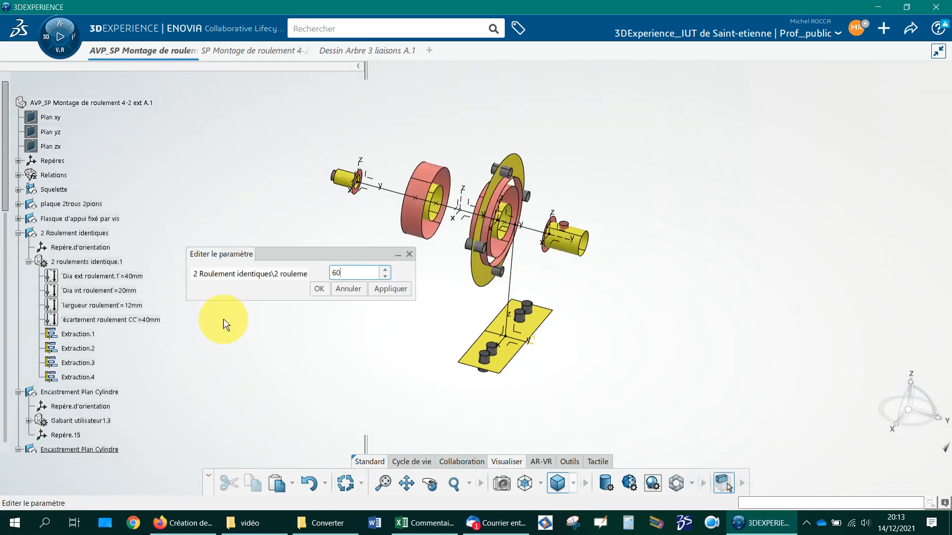
pyautogui.press('Return')
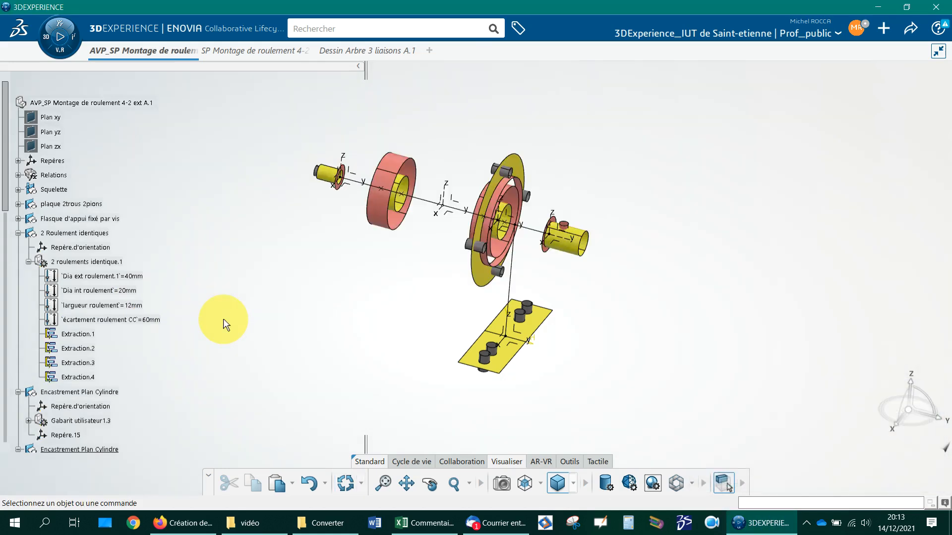
# Step: Update the whole SP Montage de roulement 4-2 ext A.1 assembly and its drawing Dessin Arbre 3 liaisons A.1
pyautogui.click(253, 50)
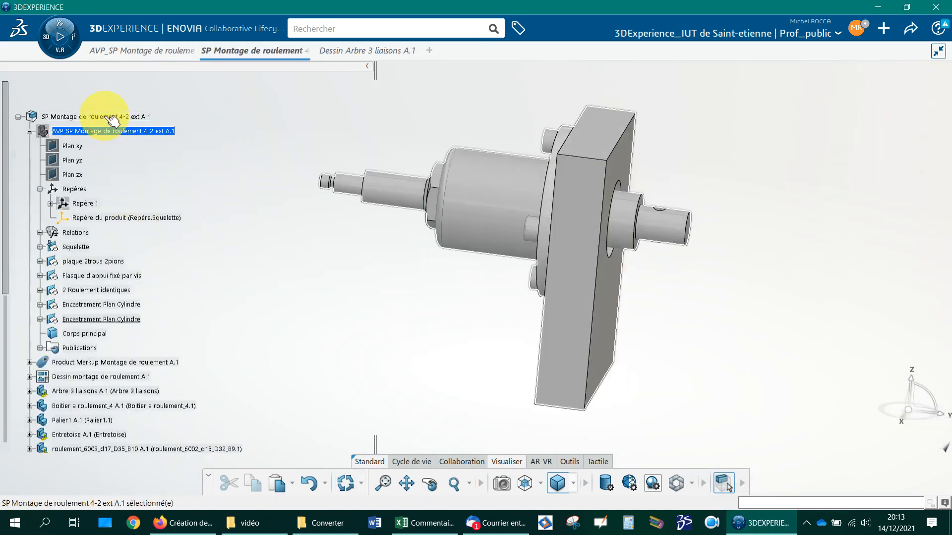
pyautogui.rightClick(105, 117)
pyautogui.moveTo(180, 376)
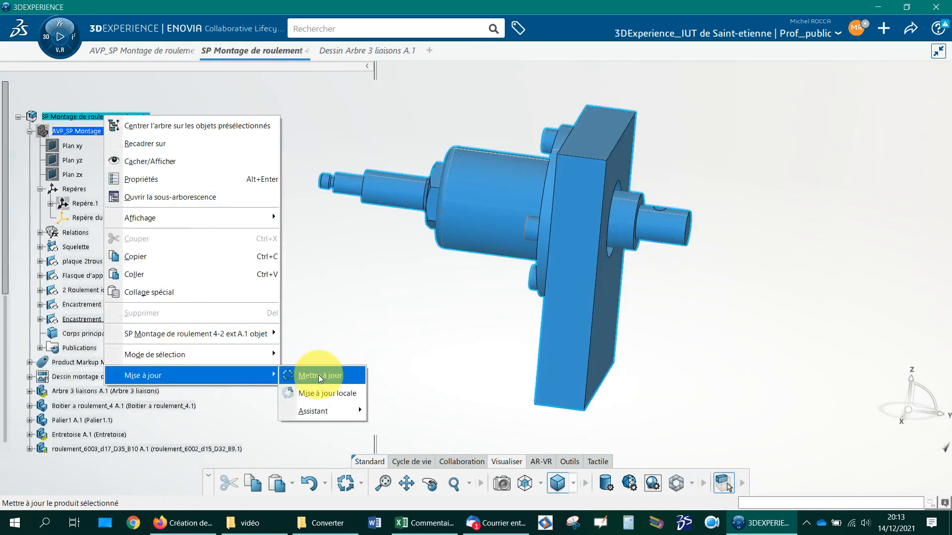
pyautogui.click(323, 375)
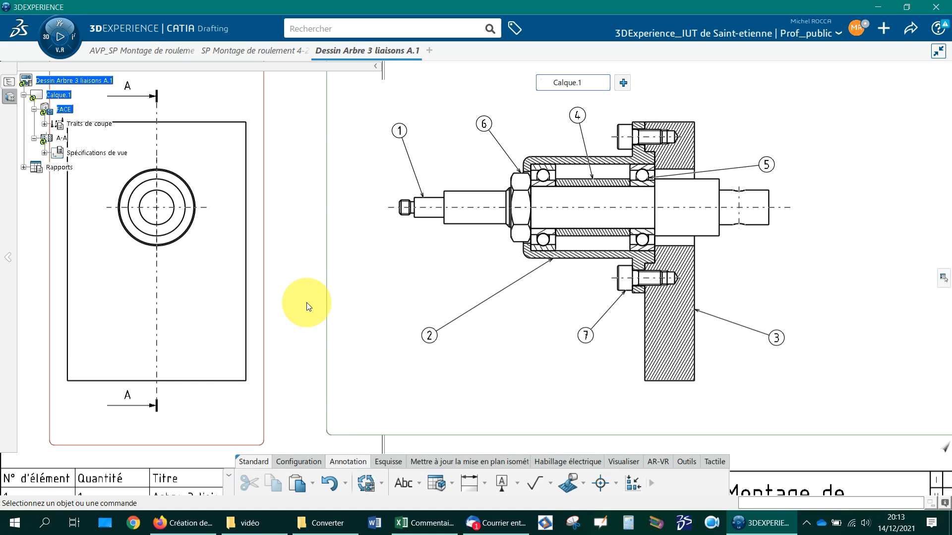
pyautogui.click(365, 484)
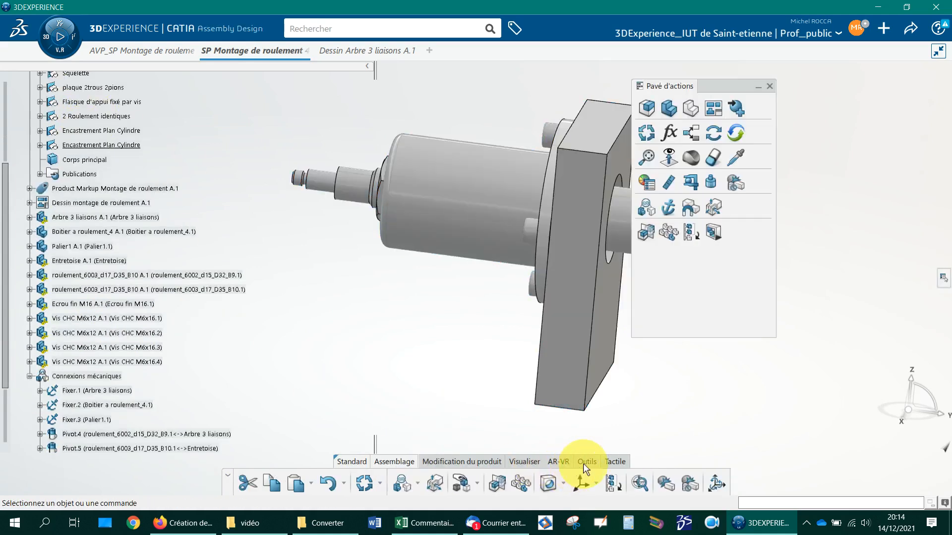
# Step: Replace all instances of the selected 6003 bearing in the assembly with roulement_6004_d20_D42_B12 from the Bibliotheque IUT st etienne roulements catalog
pyautogui.click(581, 460)
pyautogui.click(308, 472)
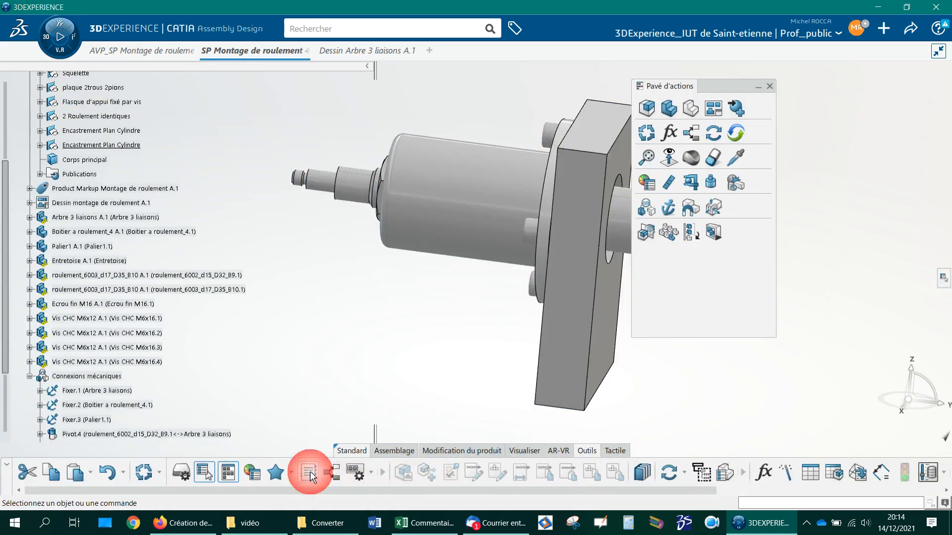
pyautogui.click(119, 276)
pyautogui.click(86, 276)
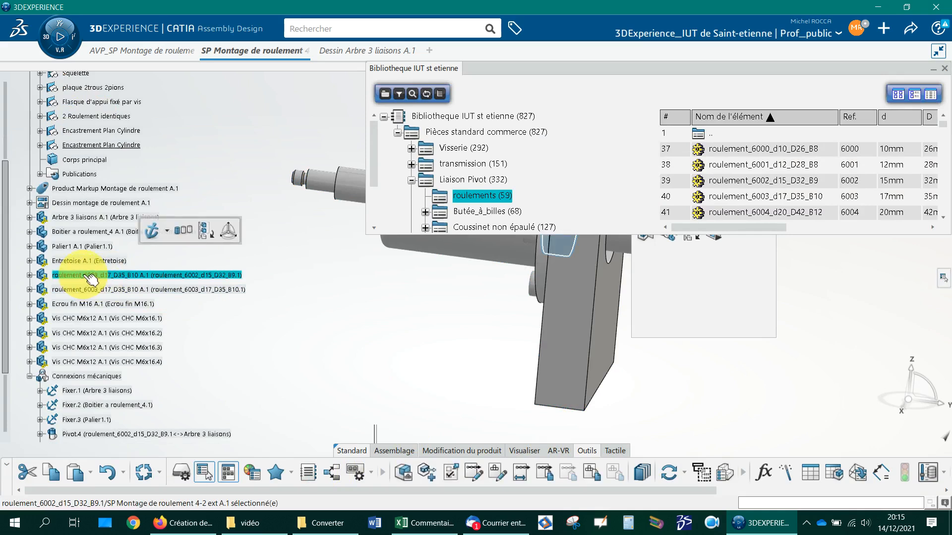
pyautogui.click(832, 213)
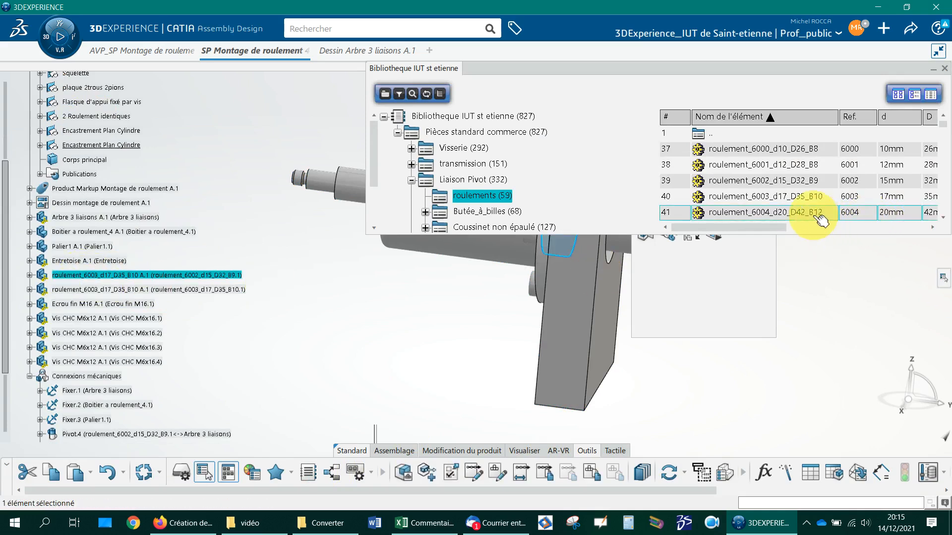
pyautogui.rightClick(792, 214)
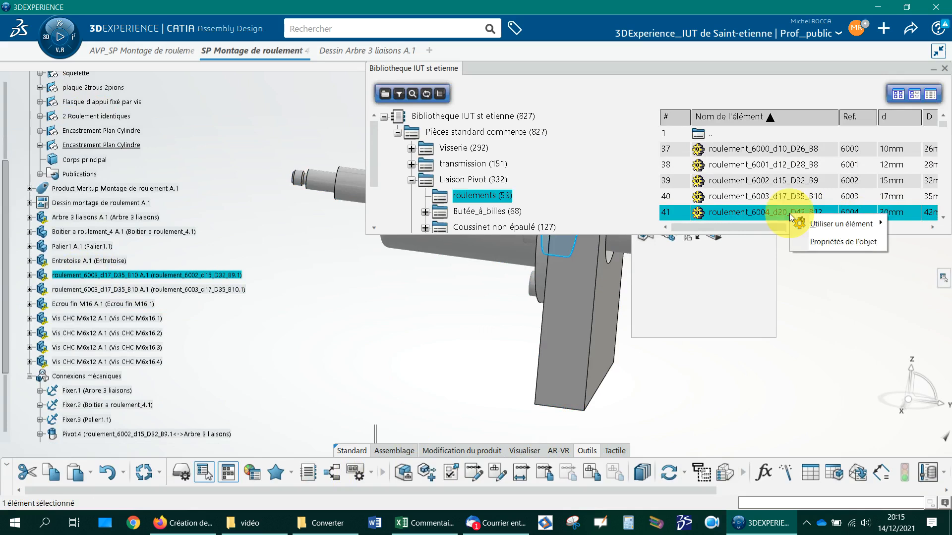
pyautogui.moveTo(815, 227)
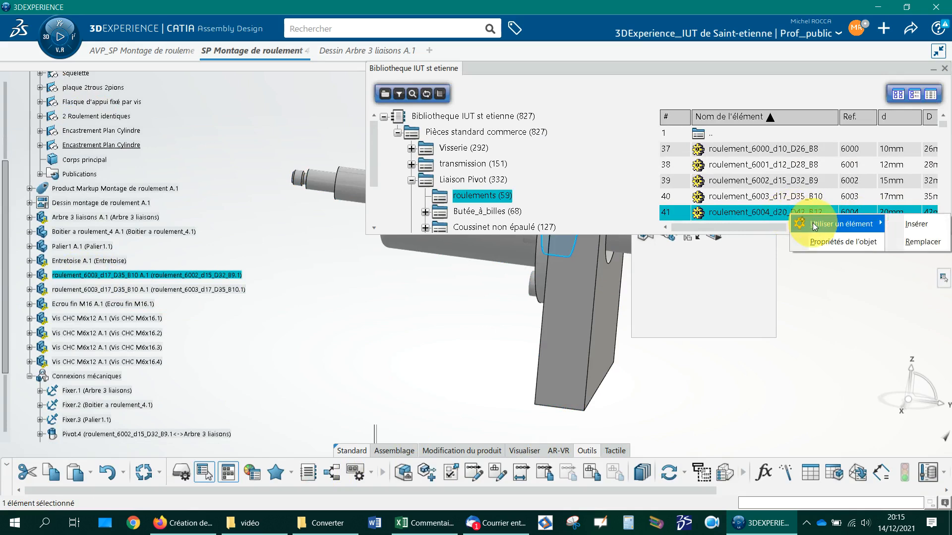
pyautogui.click(922, 242)
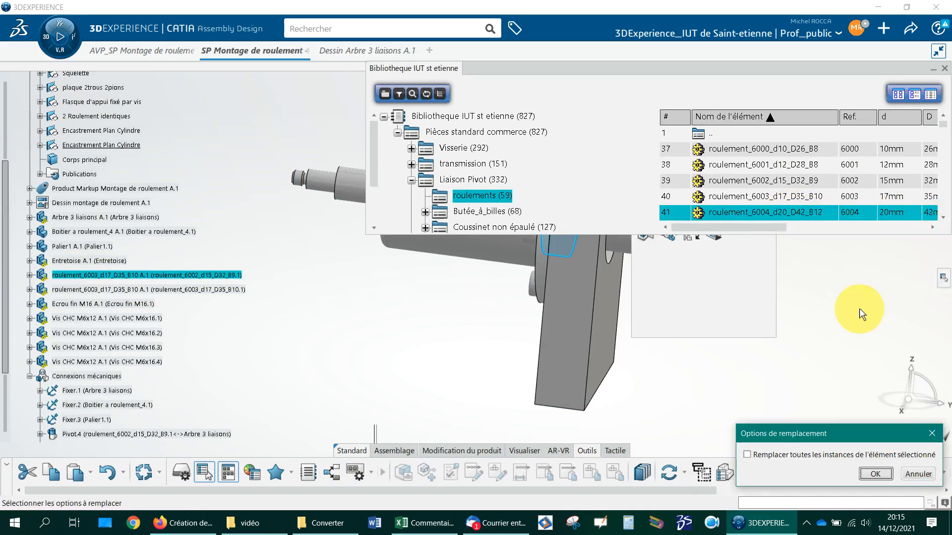
pyautogui.click(747, 456)
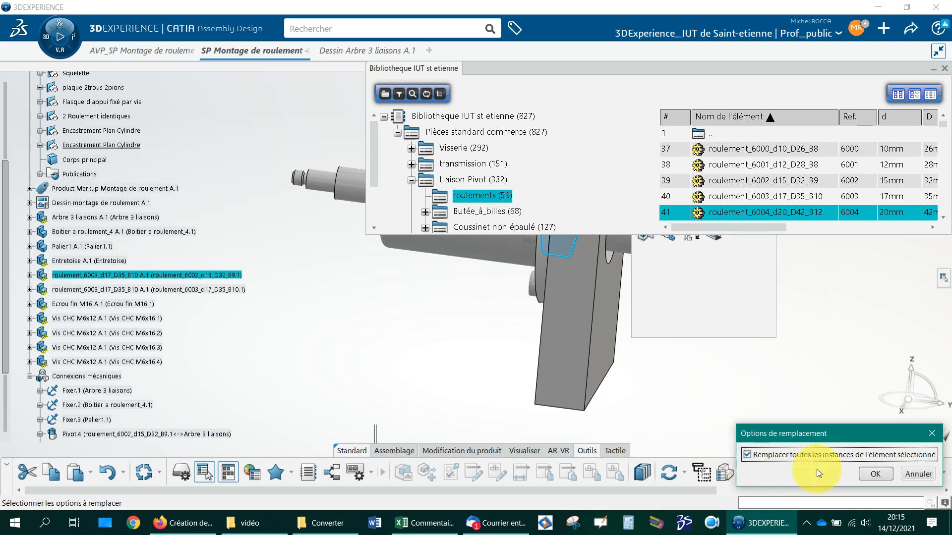
pyautogui.click(875, 474)
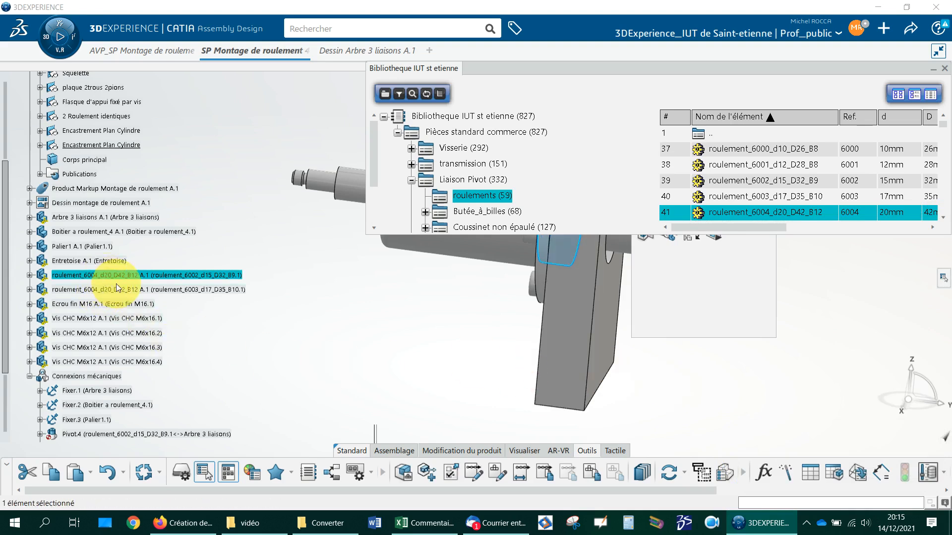
pyautogui.click(141, 276)
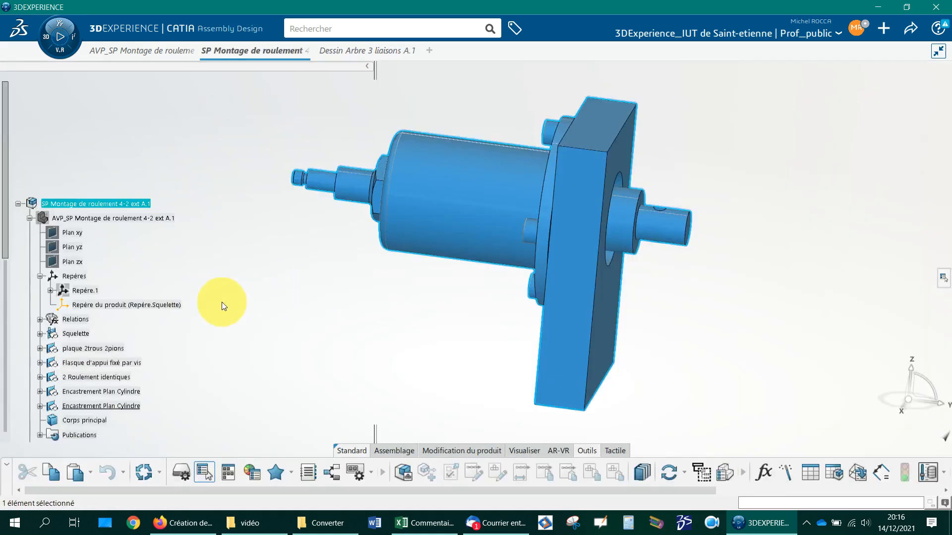
# Step: In the assembly's AVP_SP skeleton, set Repère.1 as the reference axis system of Repère du produit (Repère.Squelette)
pyautogui.moveTo(367, 322); pyautogui.dragTo(387, 357, button='middle')
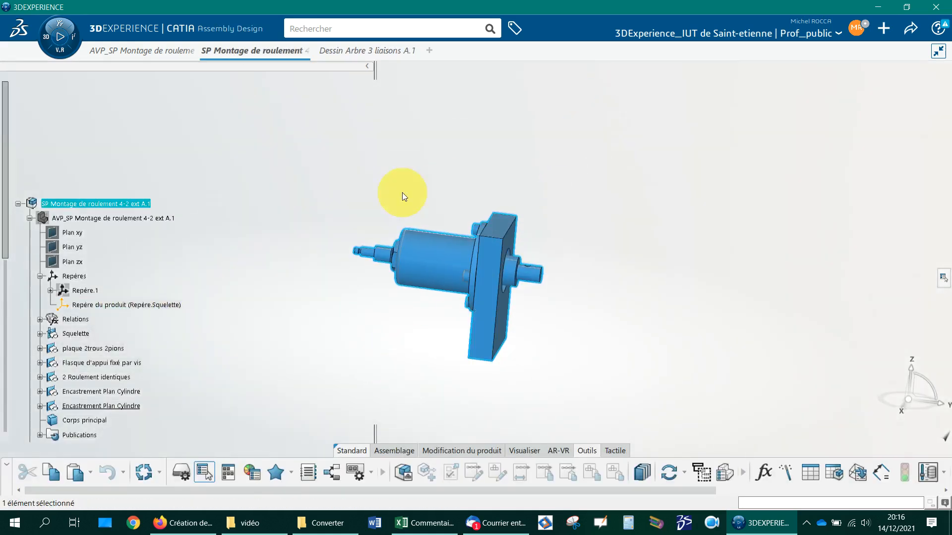
pyautogui.doubleClick(124, 305)
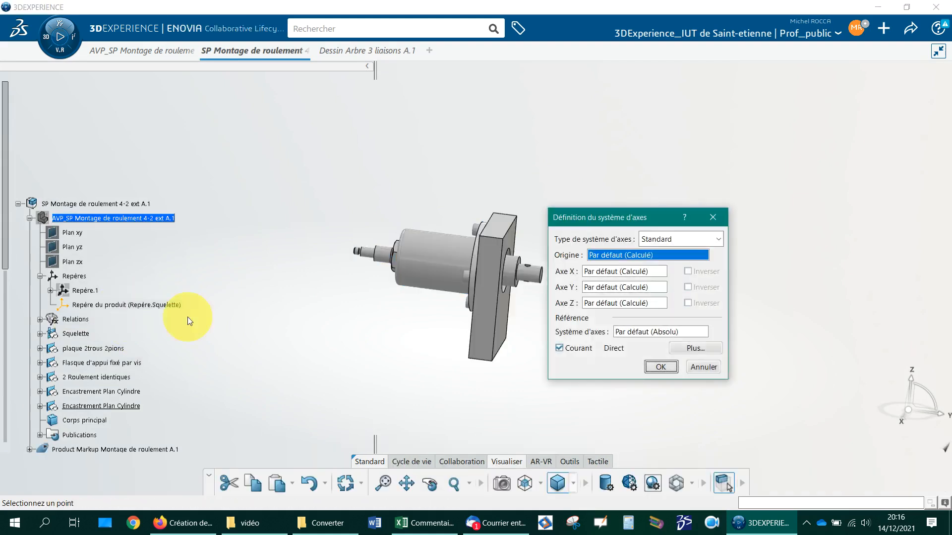
pyautogui.rightClick(626, 331)
pyautogui.click(613, 337)
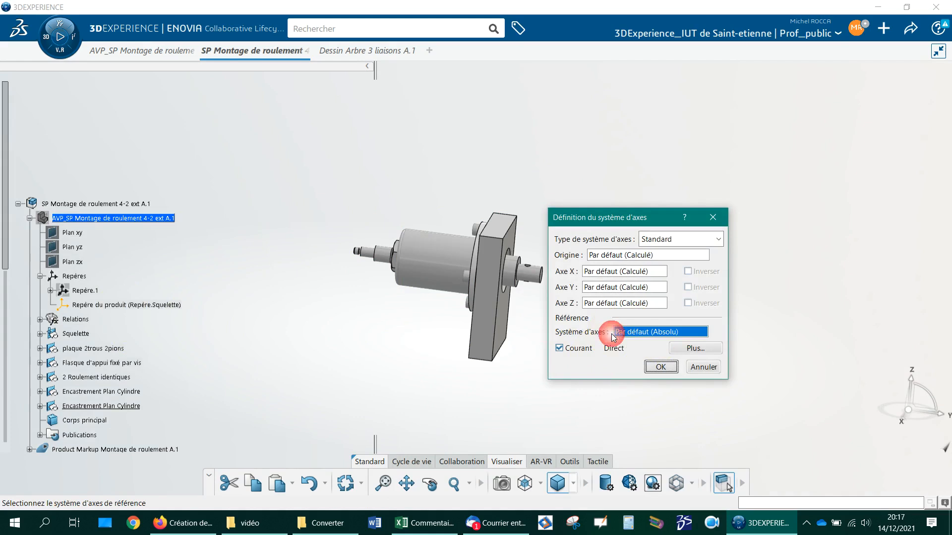
pyautogui.click(82, 290)
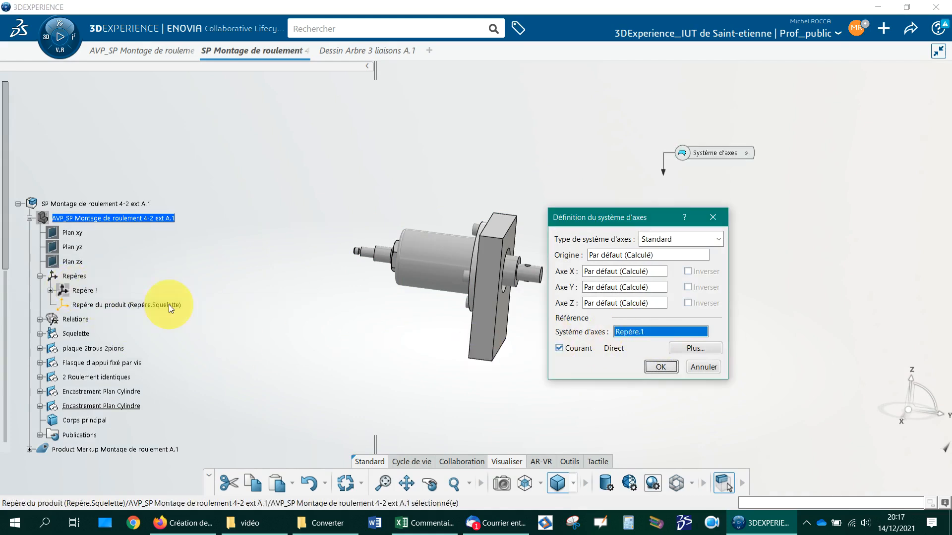
pyautogui.click(659, 369)
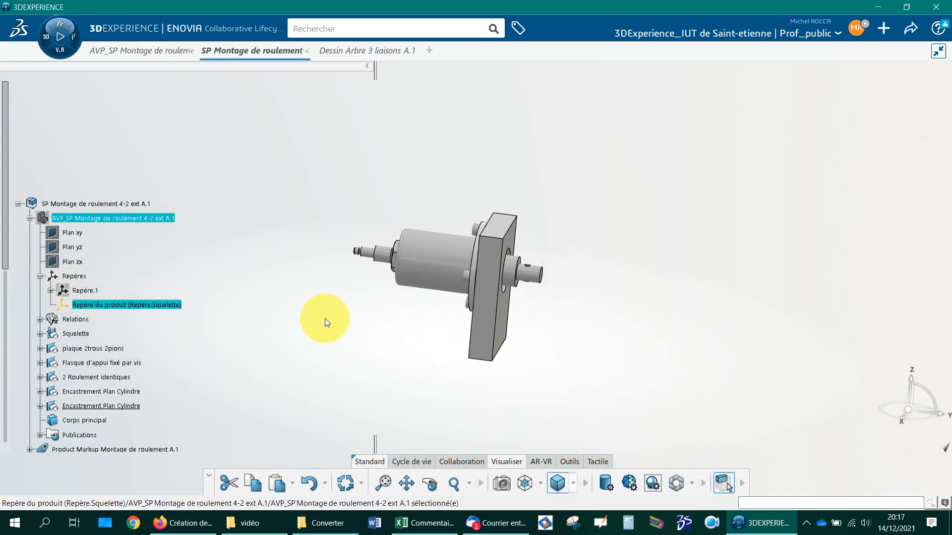
# Step: Update the whole SP Montage de roulement 4-2 ext A.1 assembly with the redefined product axis system
pyautogui.rightClick(115, 207)
pyautogui.moveTo(159, 463)
pyautogui.click(300, 464)
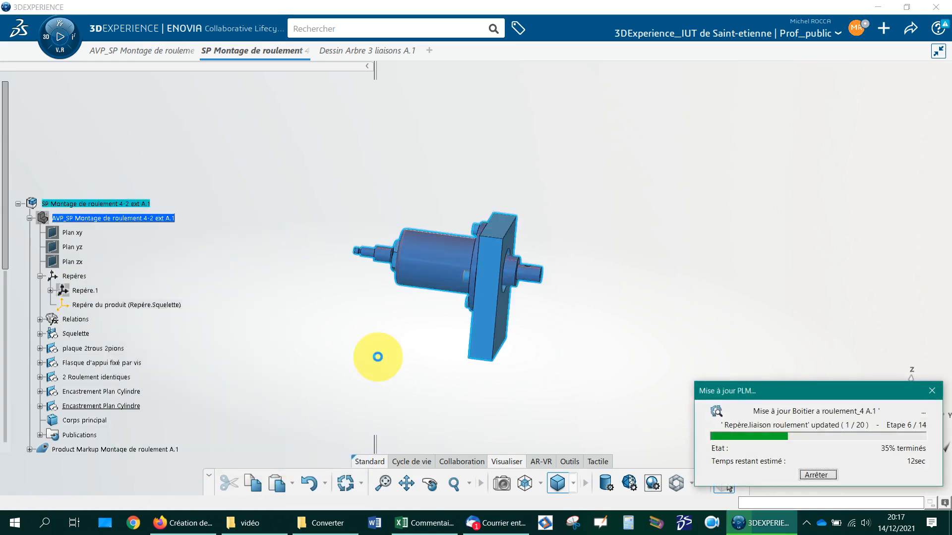